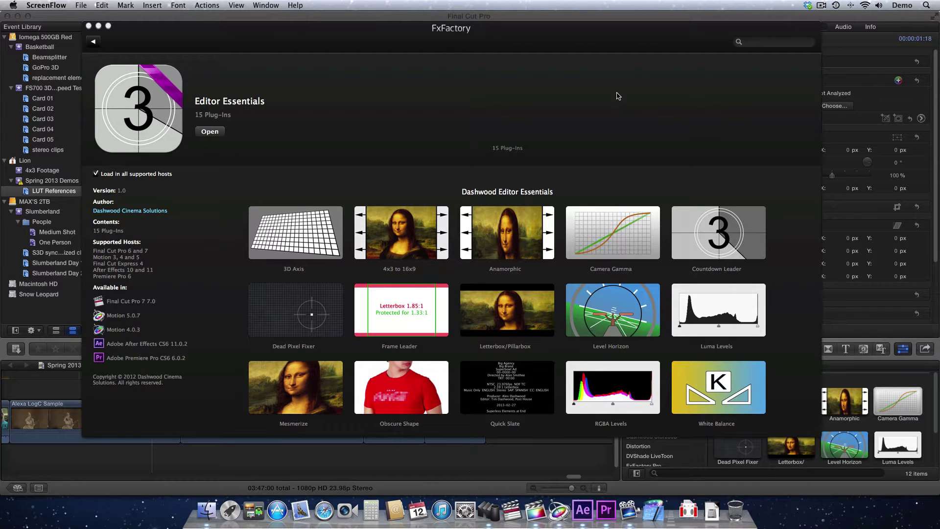
Step: Switch from FxFactory's Editor Essentials page to Final Cut Pro using the app switcher
key("super+Tab")
key("super+Tab")
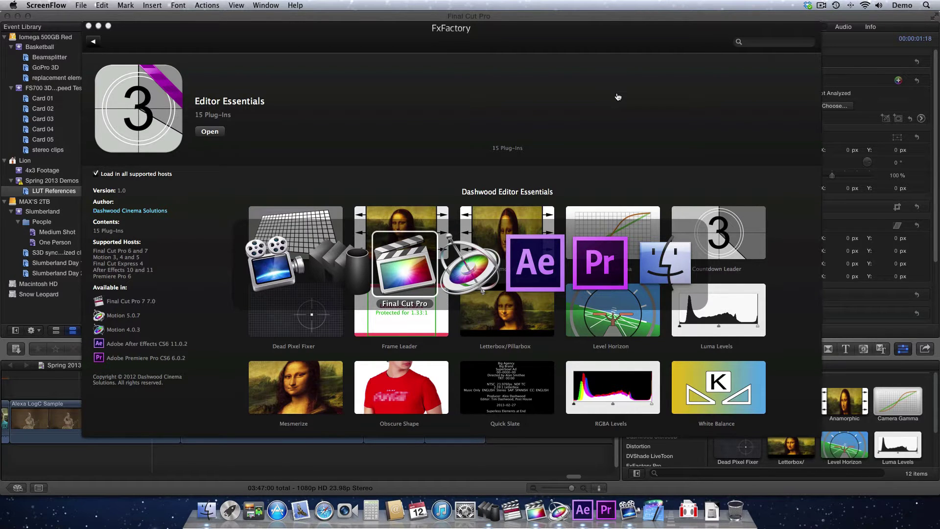
key("super+Tab")
key("super+Tab")
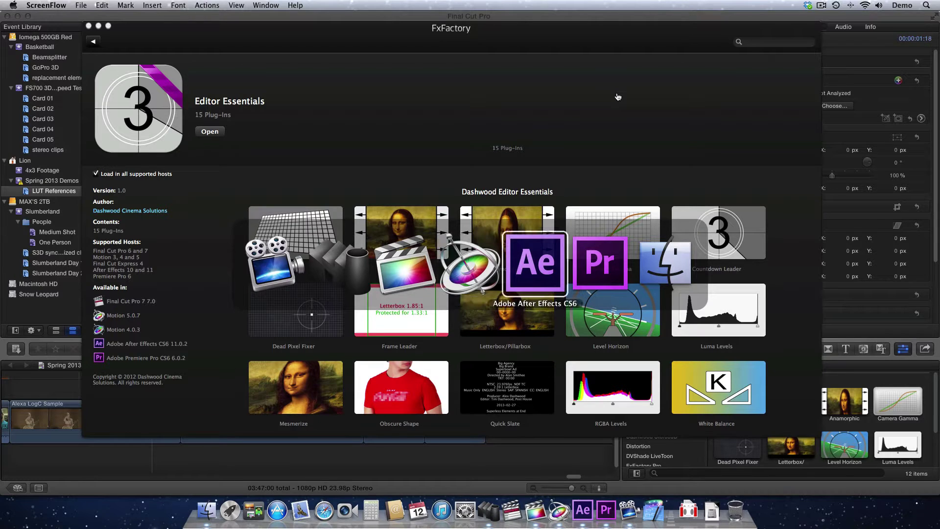
key("super+Tab")
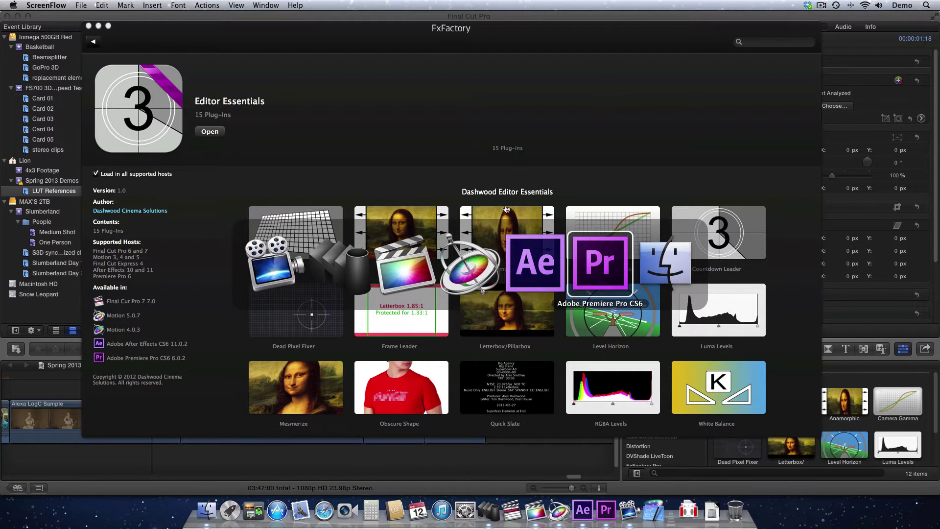
left_click(406, 264)
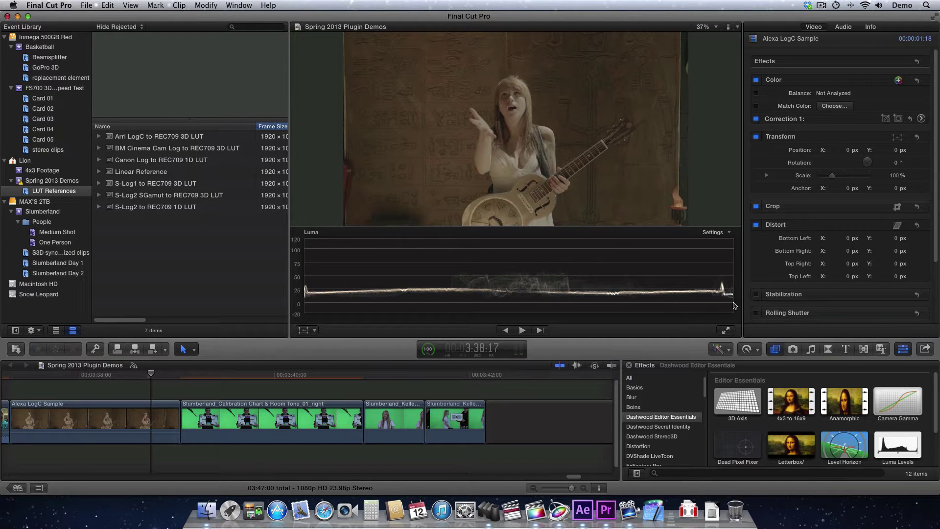
Step: Drag Camera Gamma from Dashwood Editor Essentials onto the Alexa LogC Sample clip and list its presets
left_click(904, 406)
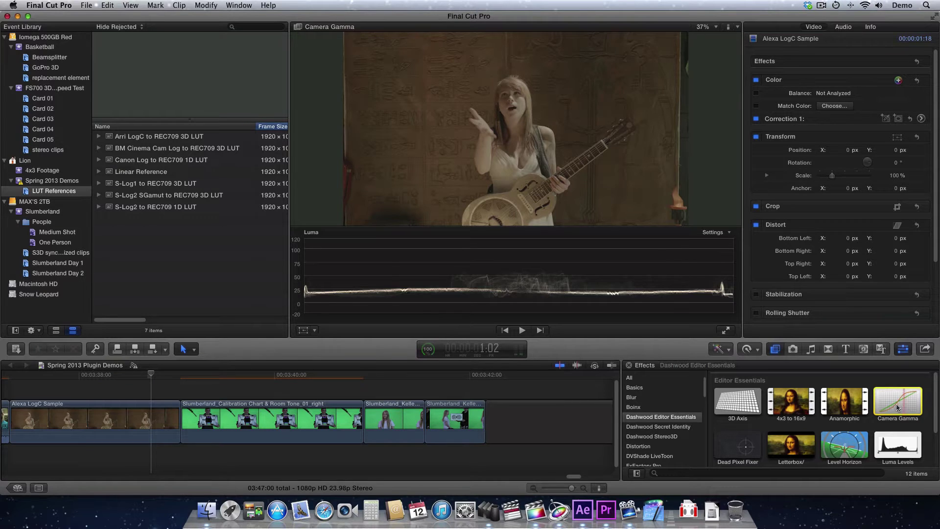
left_click_drag(905, 406, 145, 423)
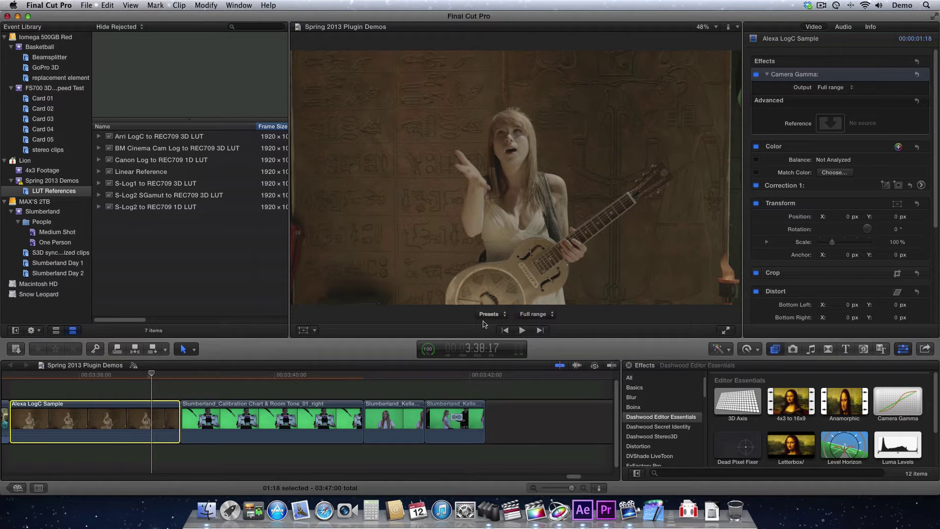
left_click(505, 315)
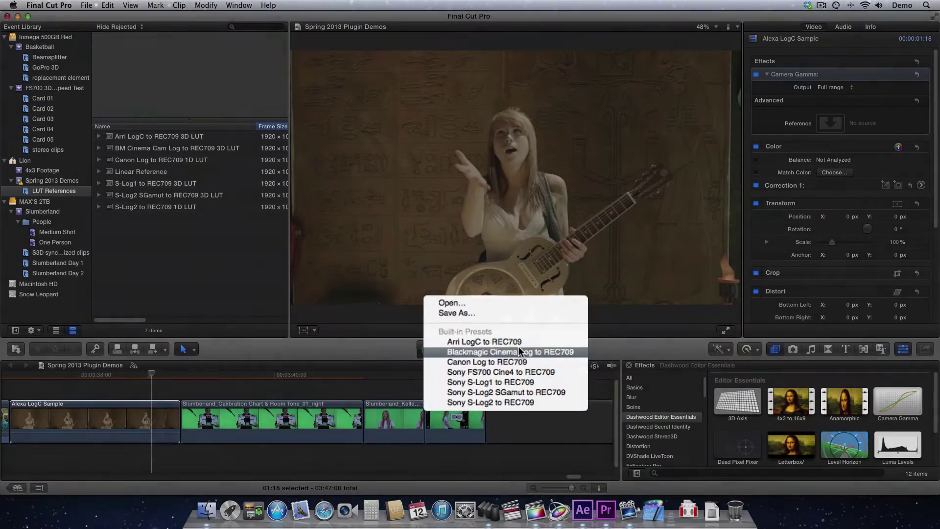
Step: Choose the built-in Arri LogC to REC709 preset, then move the playhead onto the calibration chart clip
left_click(518, 345)
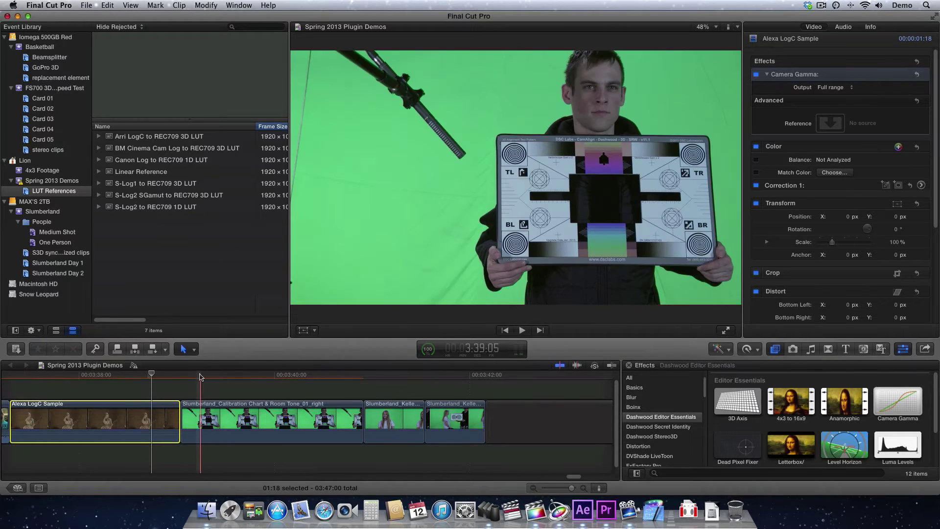
left_click(279, 379)
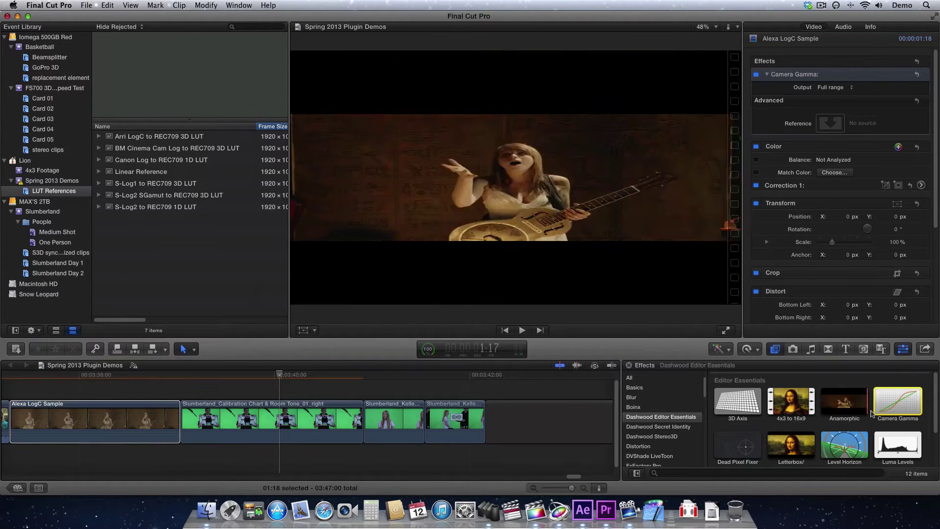
Step: Apply Camera Gamma to the calibration chart clip using the Sony FS700 Cine4 to REC709 preset
left_click_drag(894, 407, 285, 424)
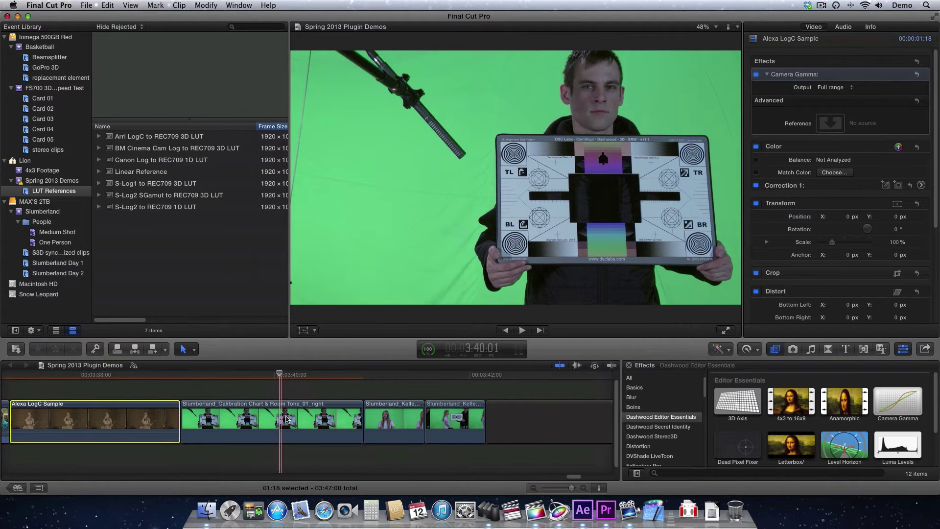
left_click(286, 418)
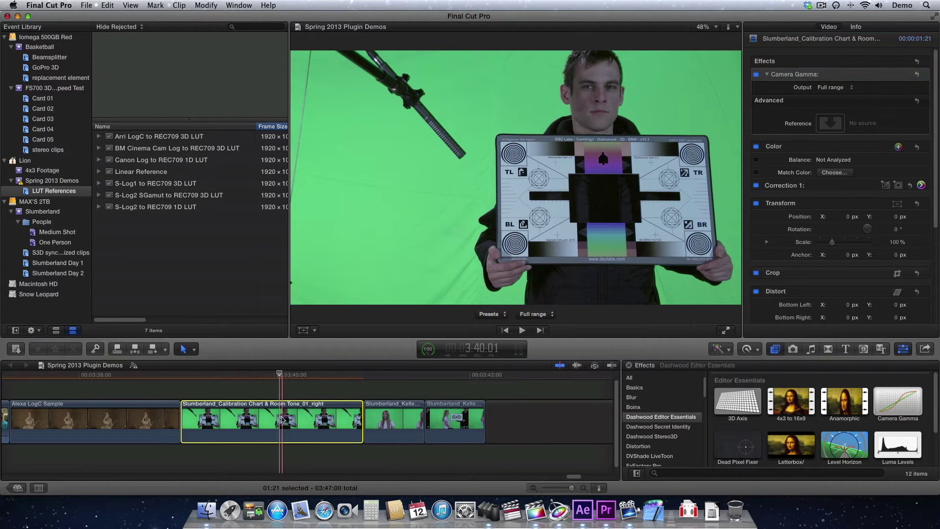
left_click(500, 314)
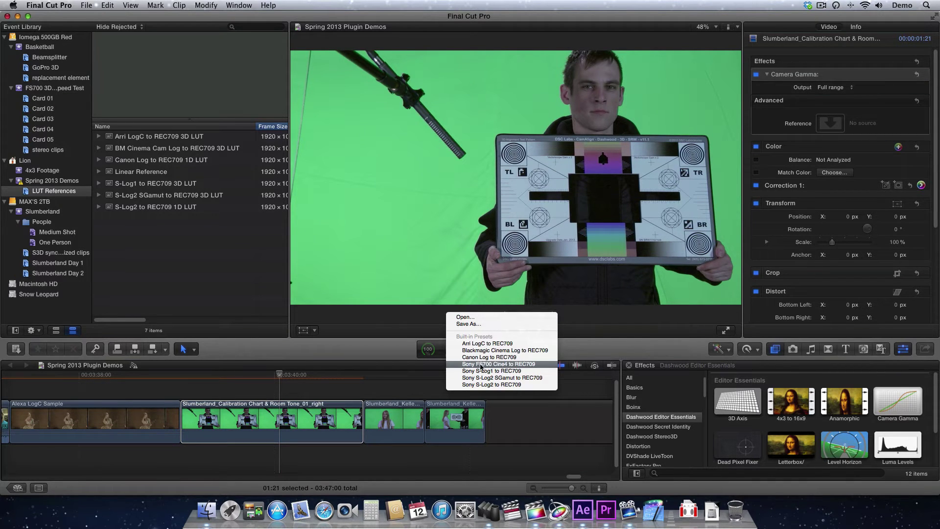
left_click(534, 365)
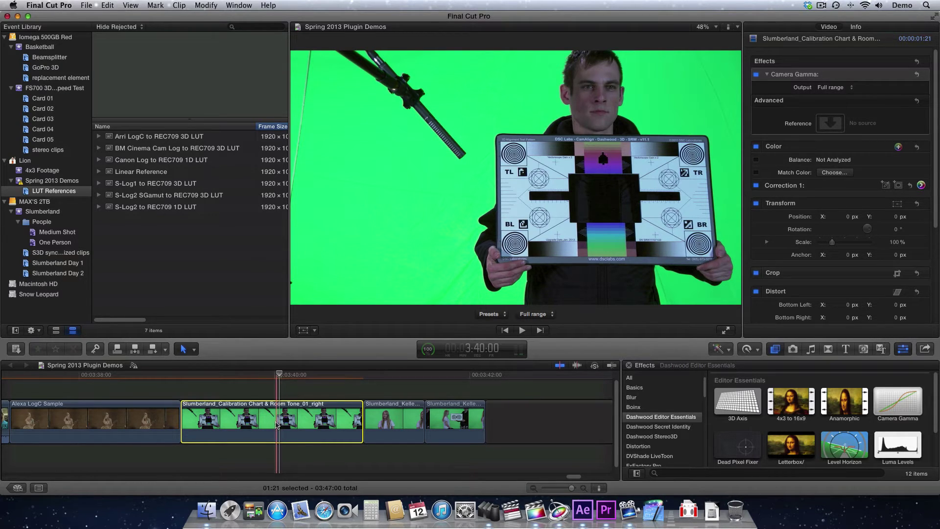
Step: Copy the calibration clip and paste only its Camera Gamma effect onto the two Kelley clips
left_click(102, 5)
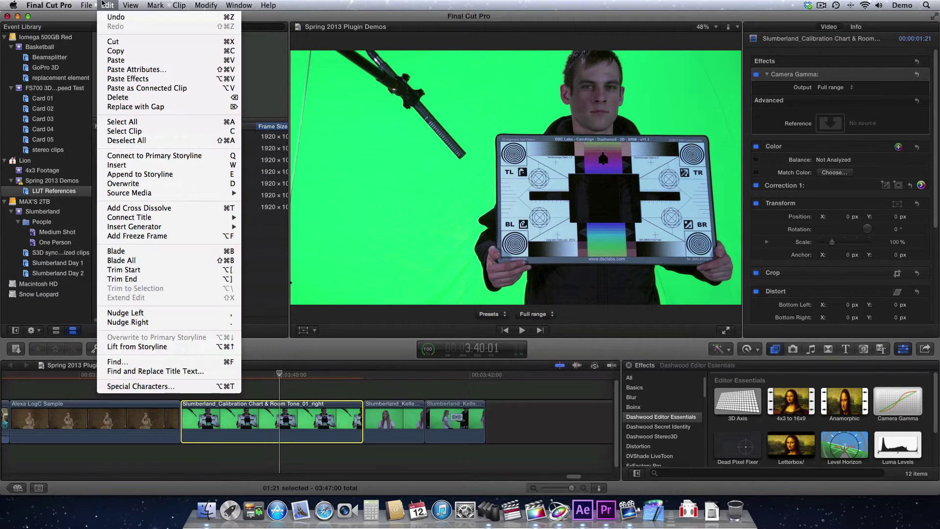
left_click(124, 51)
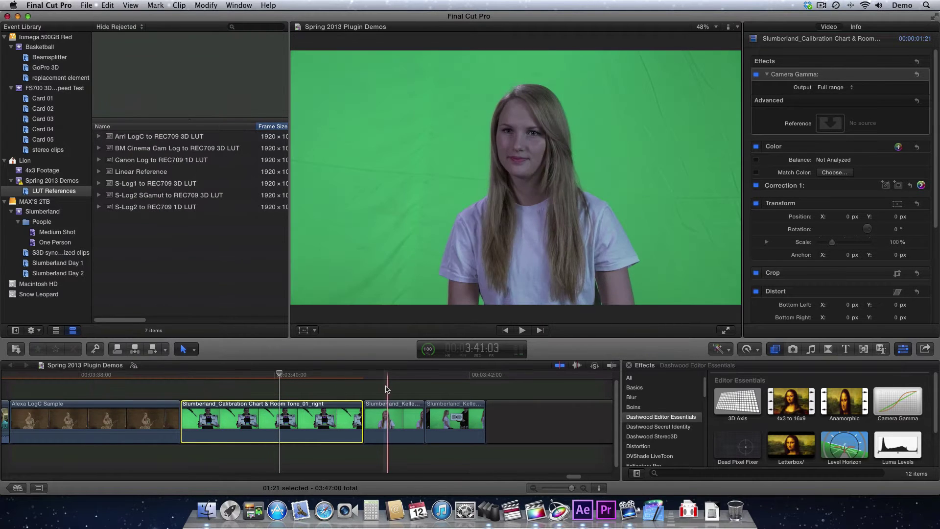
left_click_drag(385, 387, 471, 428)
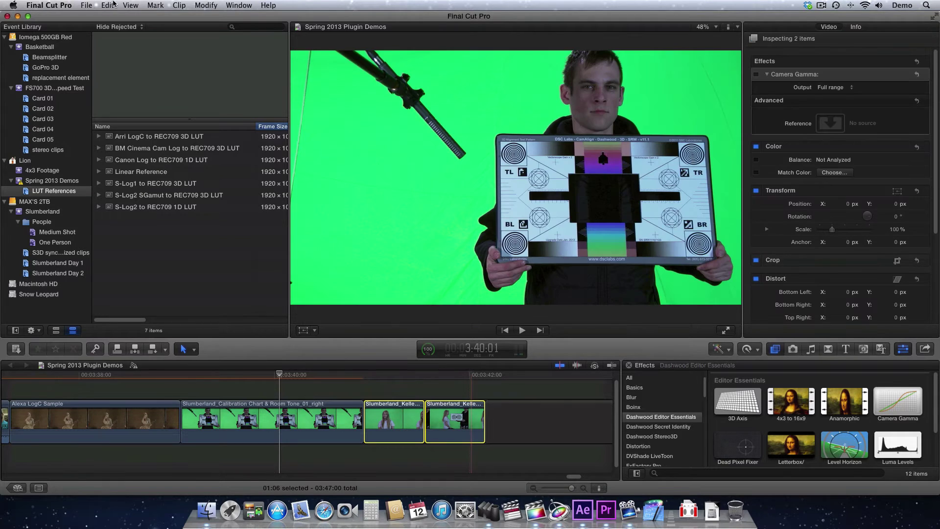
left_click(107, 5)
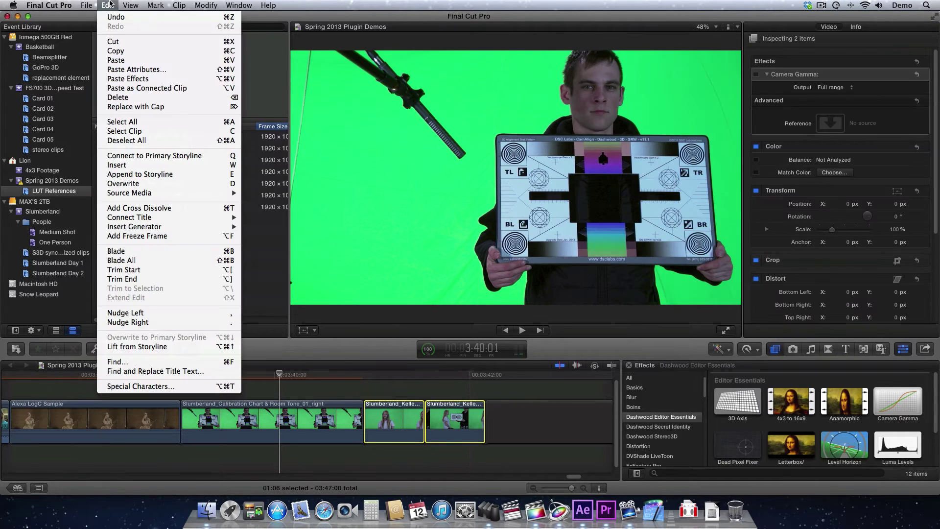
left_click(185, 71)
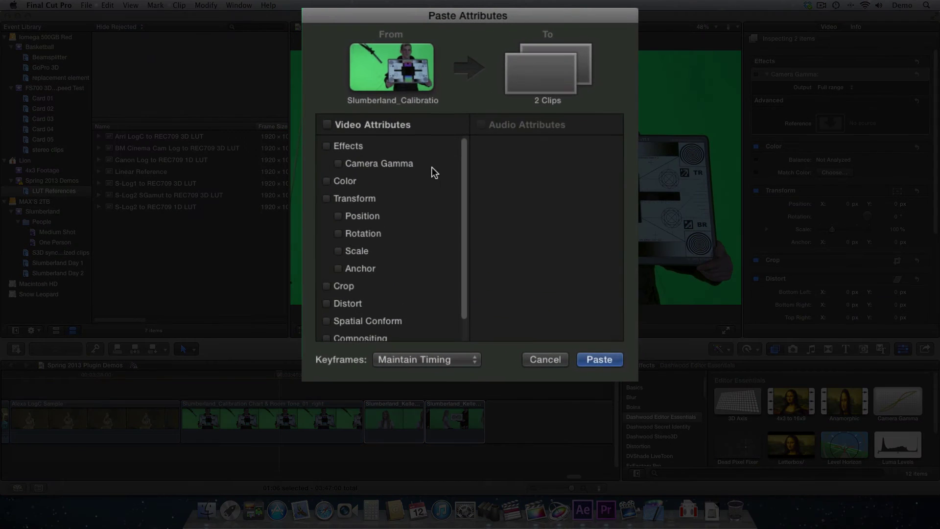
left_click(337, 164)
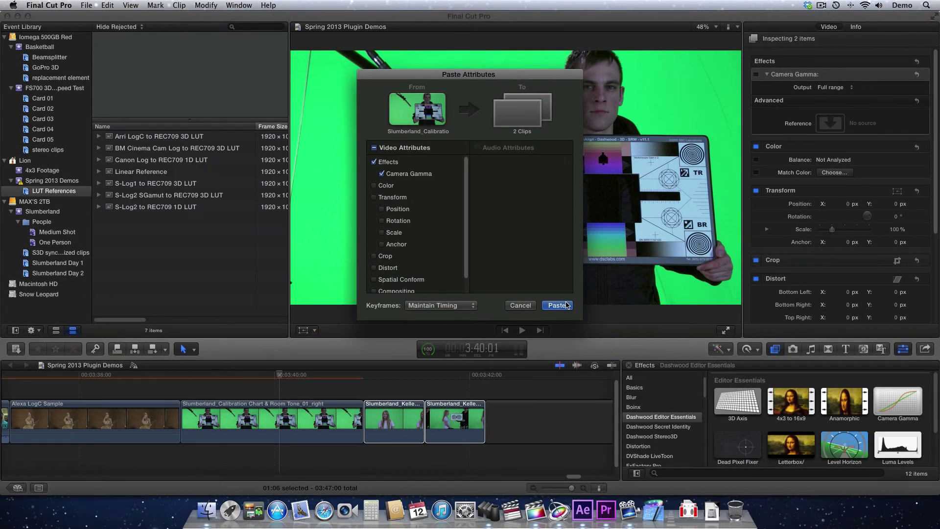
left_click(558, 306)
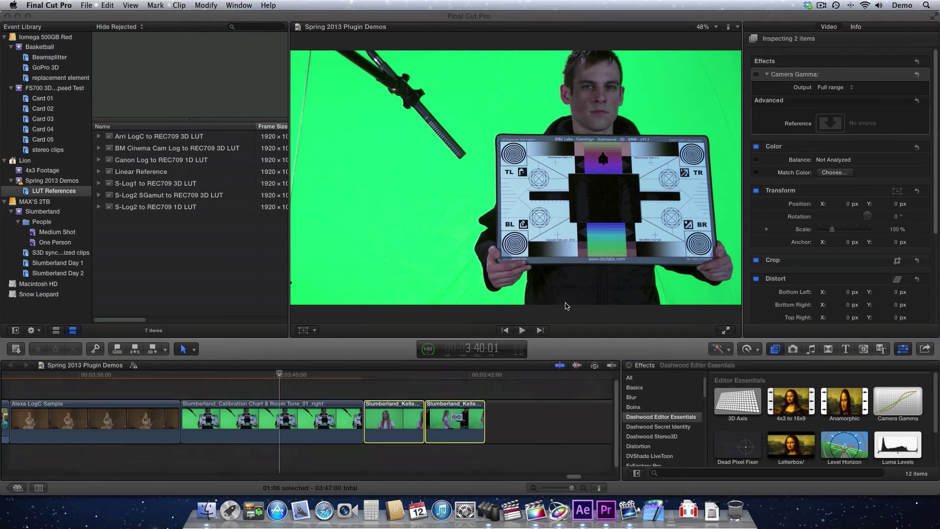
Step: Review the Kelley clips, then switch Camera Gamma off and back on for the first one
left_click_drag(381, 374, 447, 374)
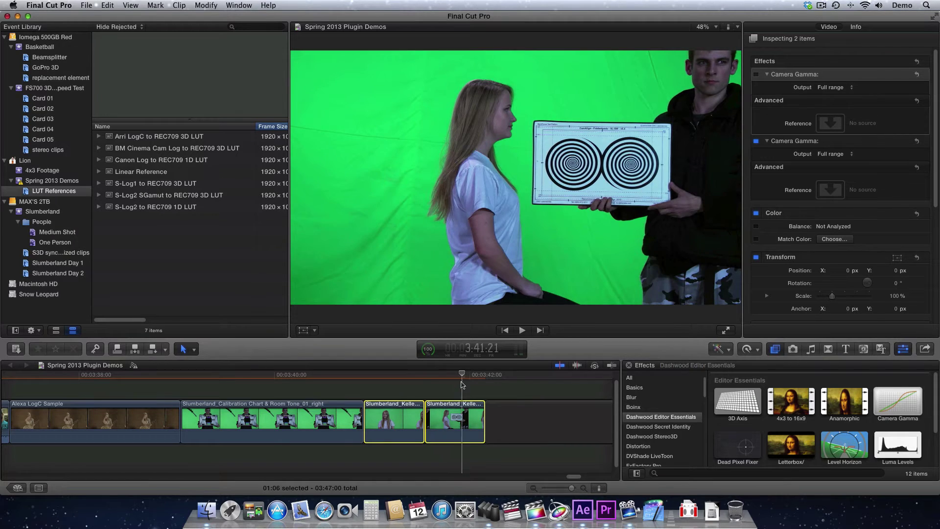
left_click(386, 376)
left_click(386, 414)
left_click(382, 375)
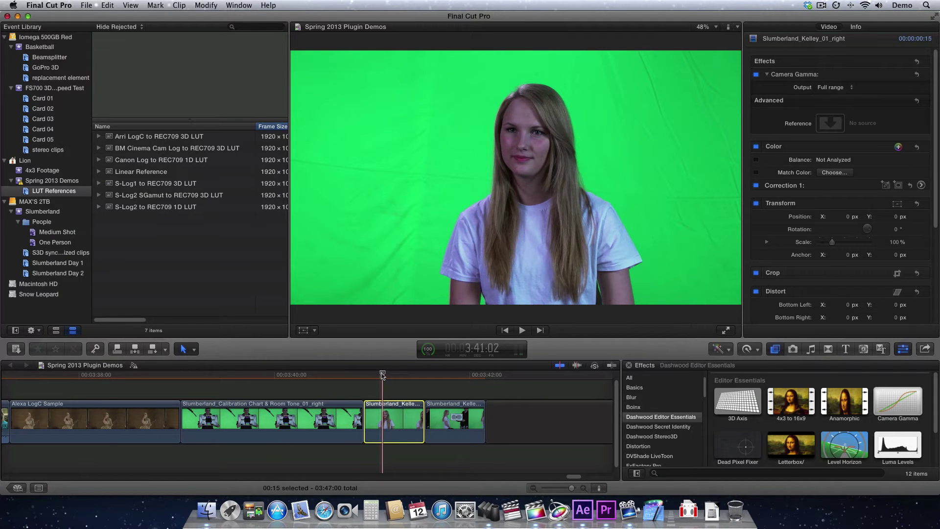
left_click(756, 75)
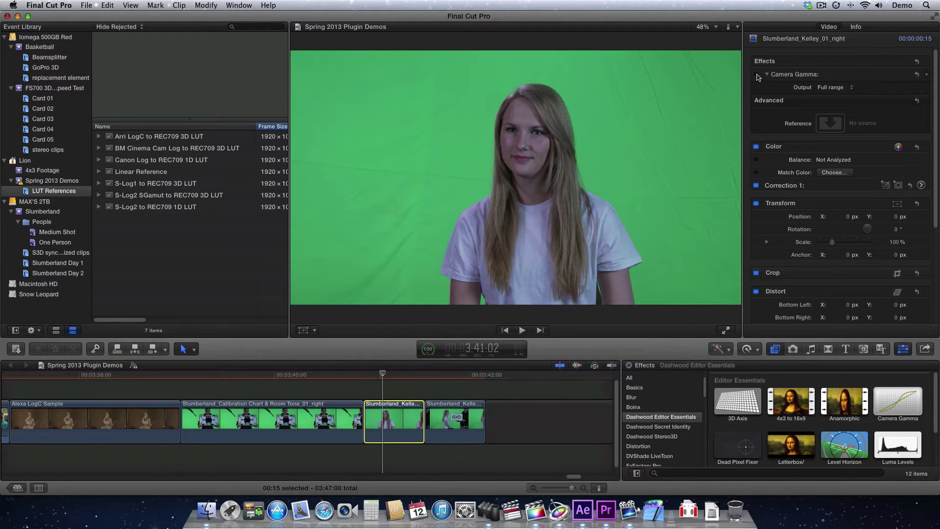
left_click(756, 75)
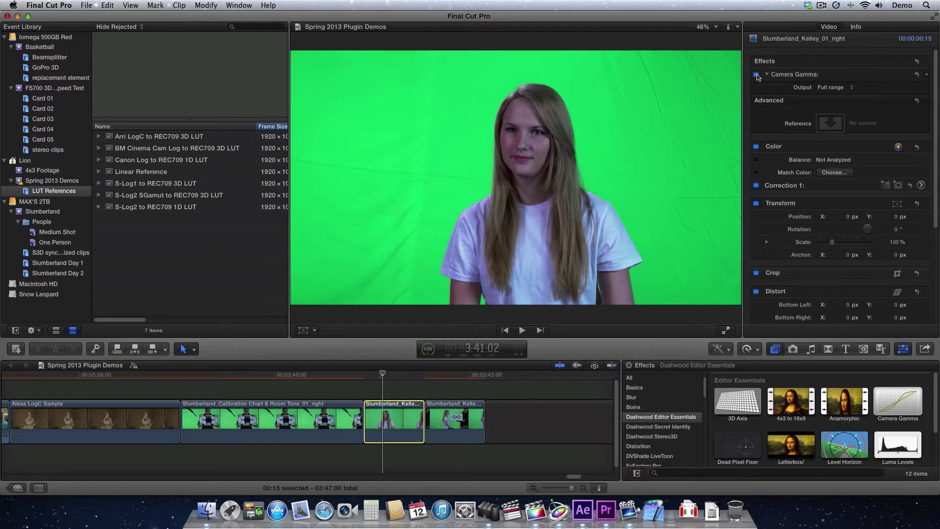
scroll(529, 402, "right", 10)
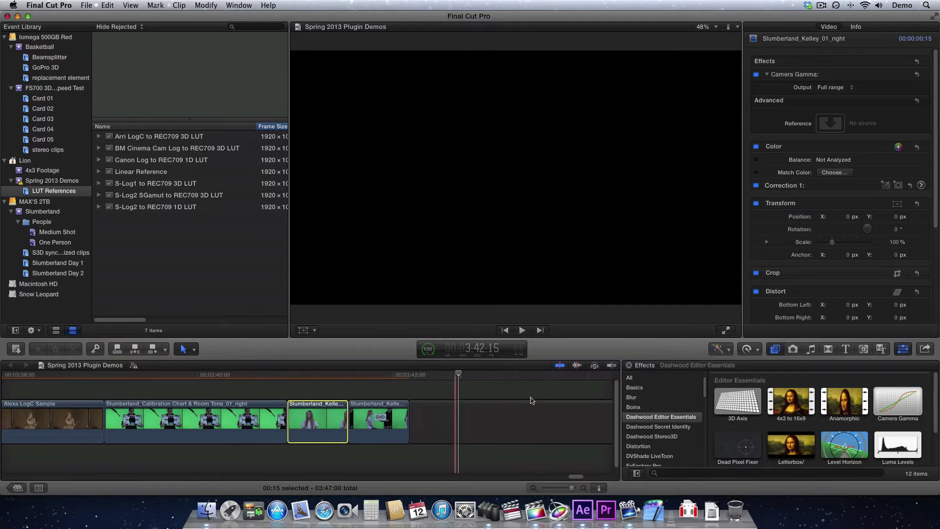
Step: Apply Camera Gamma to the Linear Reference clip and preview the Arri LogC to REC709 3D LUT clip
scroll(455, 416, "right", 10)
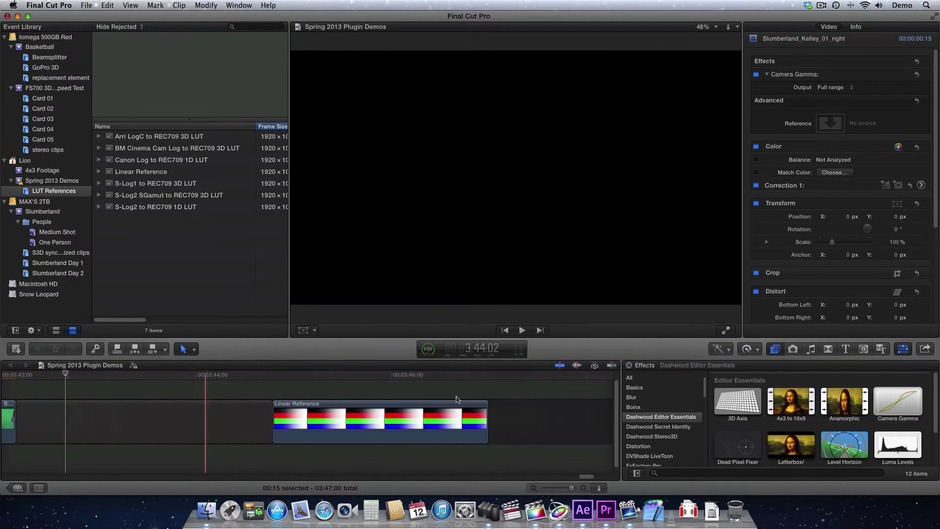
left_click(428, 421)
left_click_drag(898, 402, 359, 427)
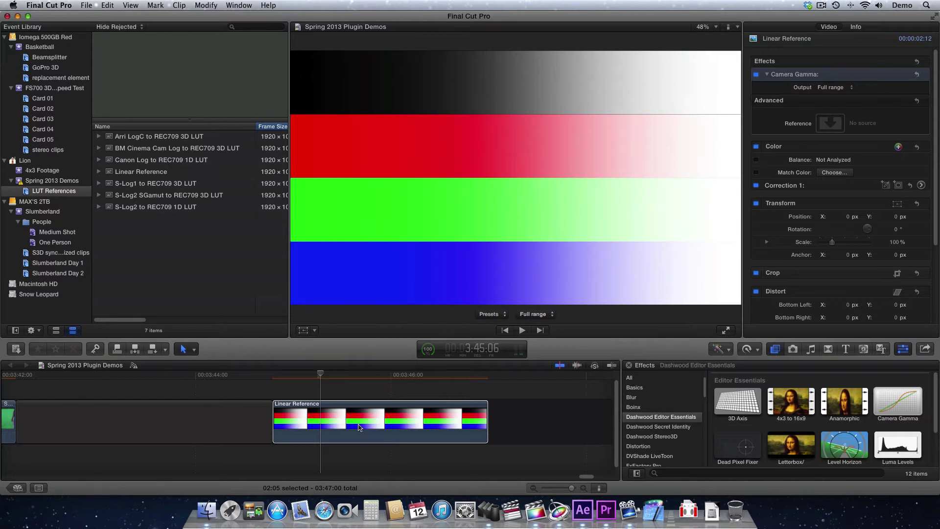
left_click(359, 428)
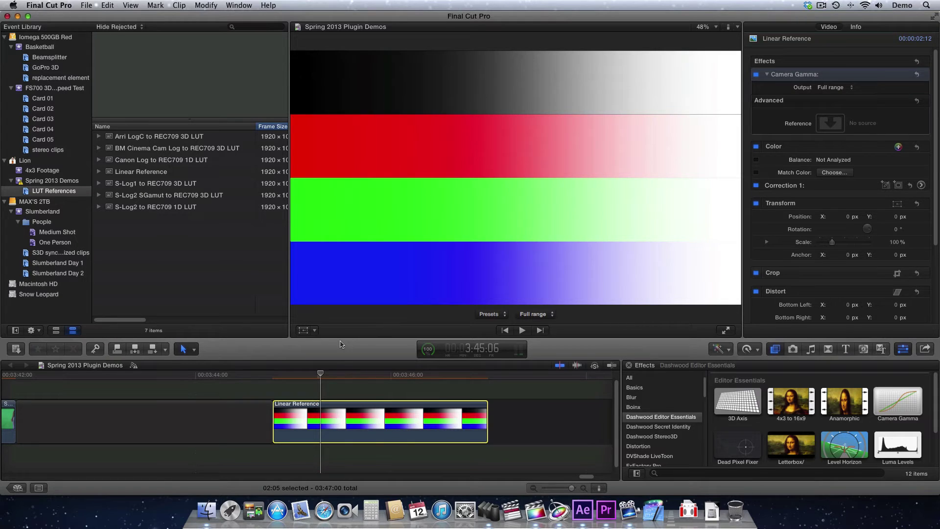
left_click(140, 136)
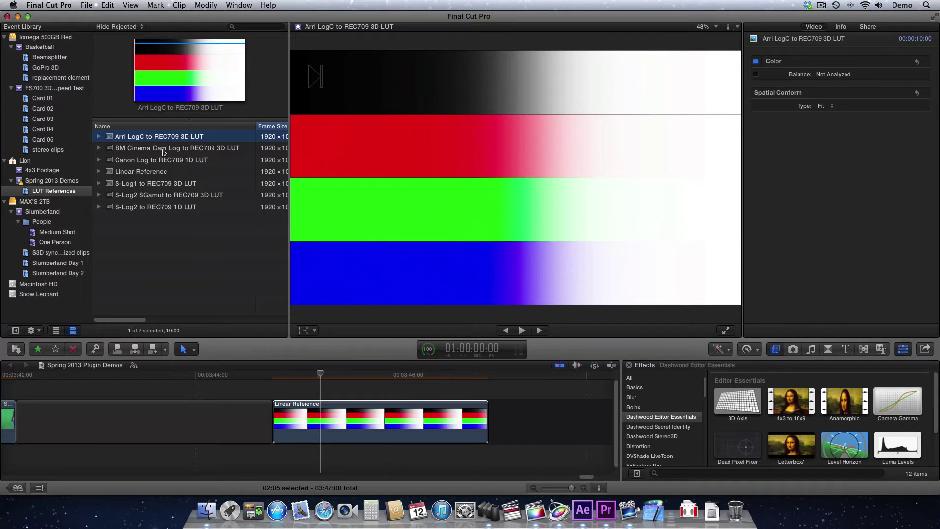
left_click(163, 149)
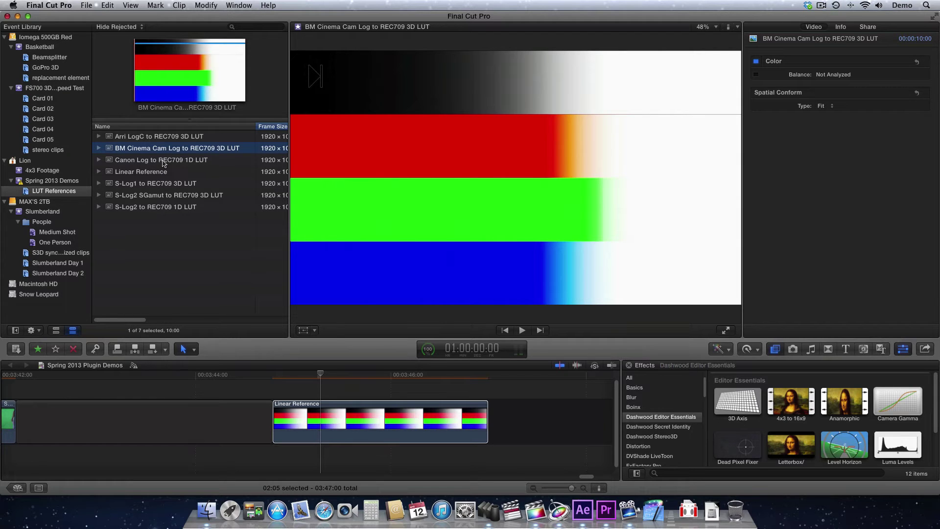
left_click(163, 160)
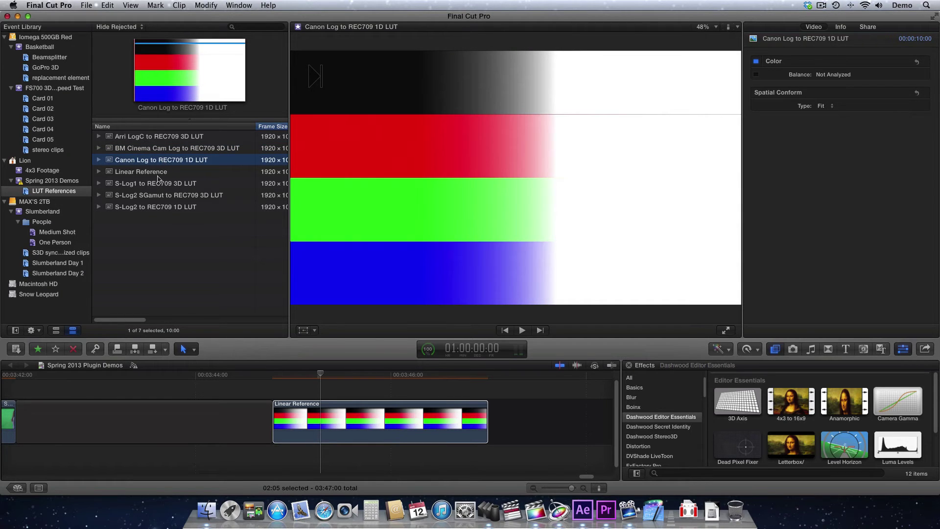
left_click(157, 185)
left_click(159, 197)
key("Down")
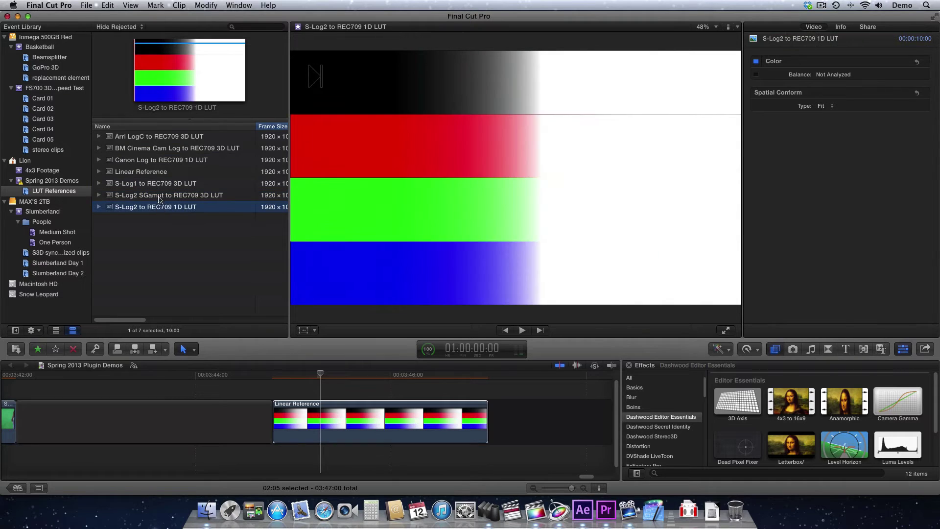
left_click(159, 190)
left_click(157, 188)
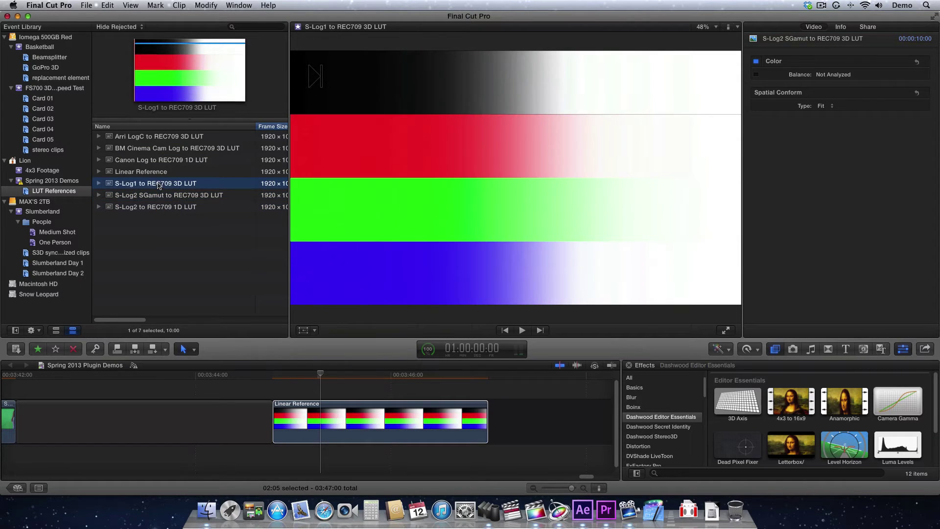
left_click(159, 140)
left_click(319, 427)
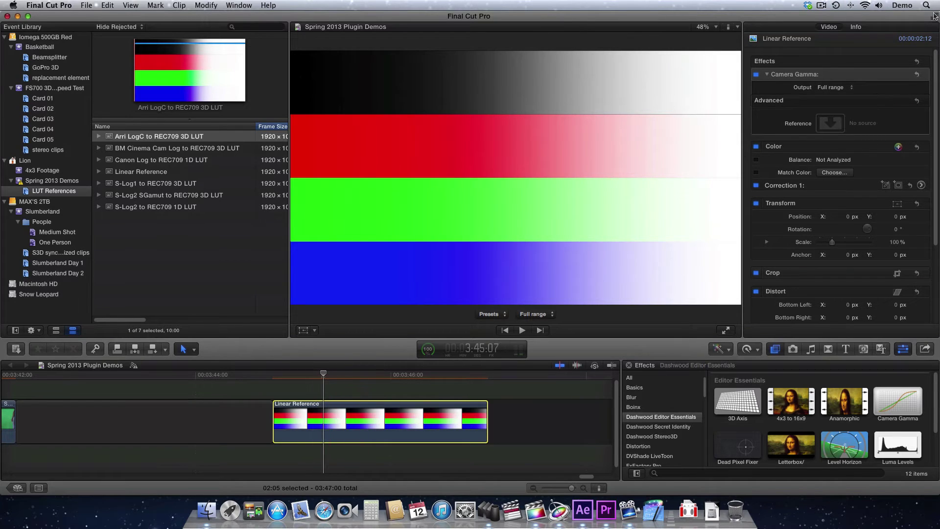
Step: Expand Camera Gamma's advanced settings, try a curve point, reset, and re-enable curve lines
left_click(901, 101)
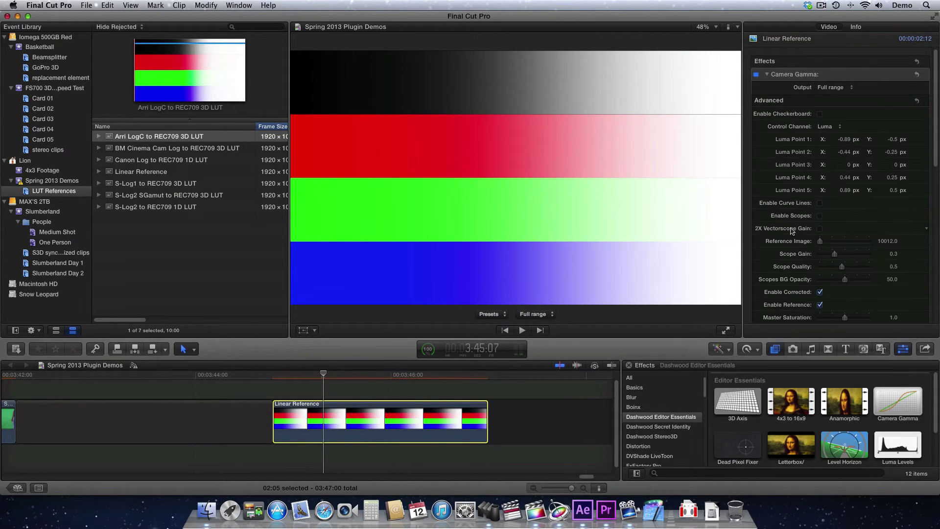
left_click(819, 203)
mouse_move(516, 179)
left_mouse_down()
mouse_move(409, 190)
mouse_move(492, 185)
mouse_move(518, 163)
mouse_move(518, 184)
left_mouse_up()
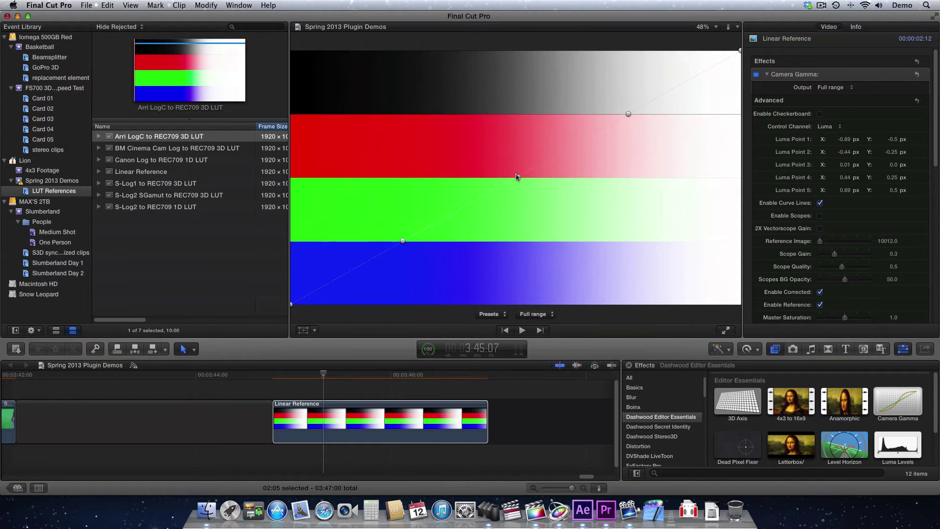
left_click(916, 100)
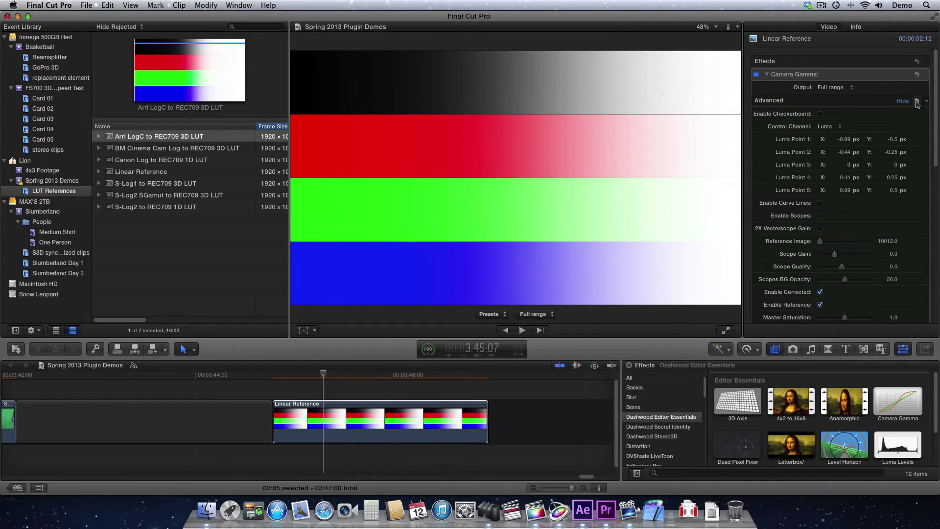
left_click(820, 203)
scroll(783, 275, "down", 3)
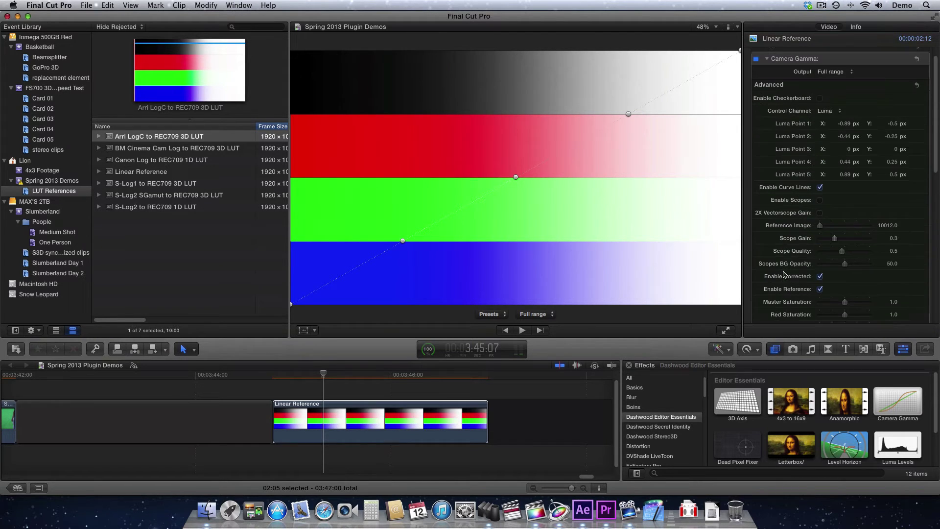
scroll(784, 275, "up", 3)
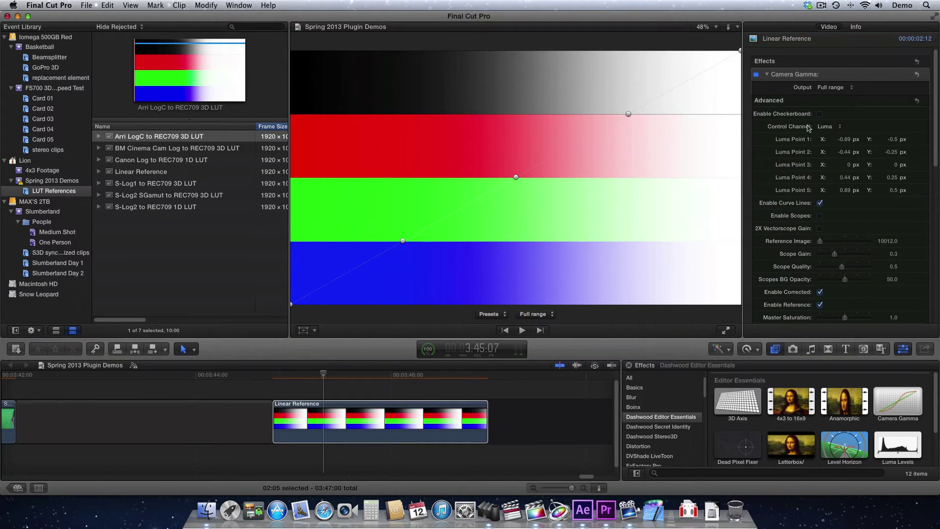
Step: Set Control Channel to Luma and load the Arri LogC clip as the reference image
left_click(834, 128)
left_click(843, 134)
left_click(828, 126)
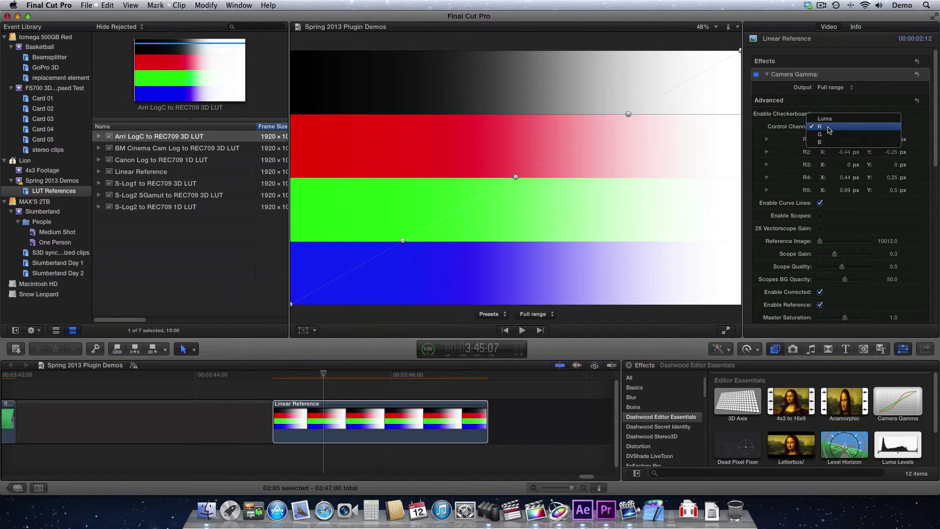
left_click(827, 120)
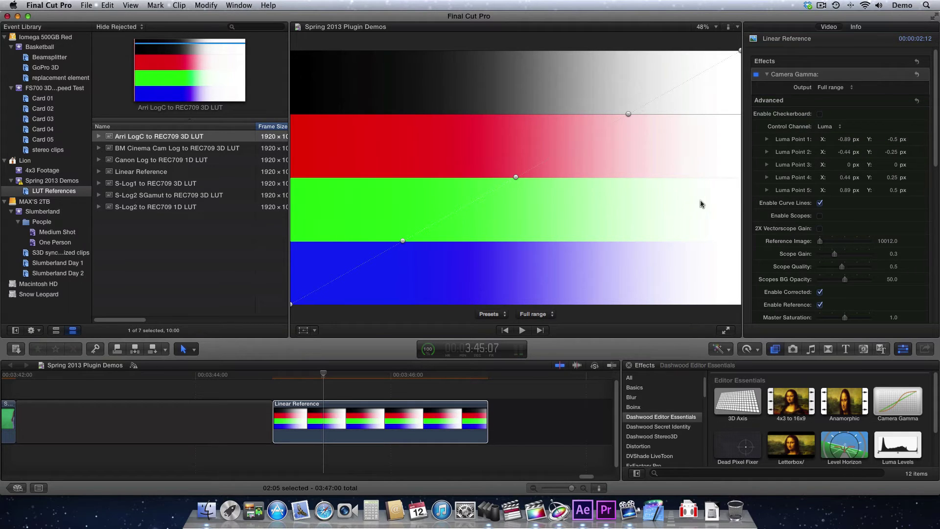
scroll(776, 145, "down", 10)
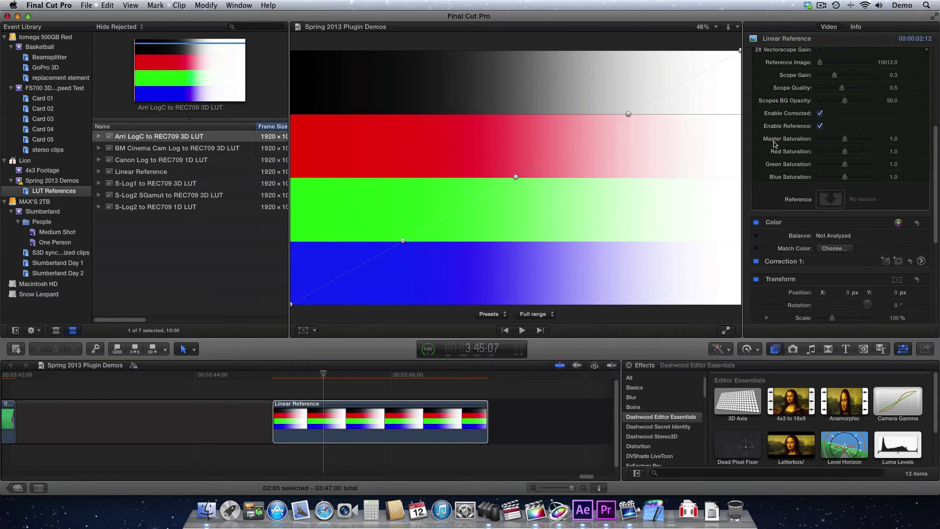
scroll(759, 168, "up", 4)
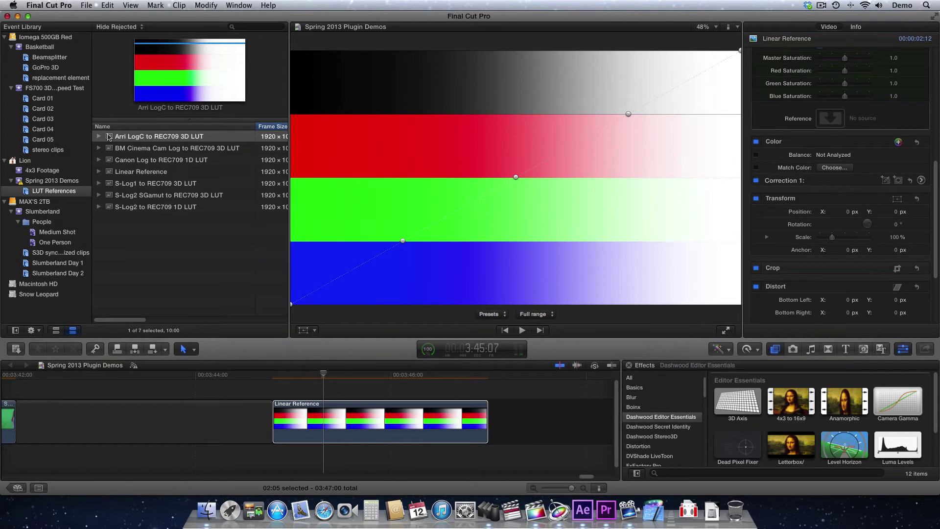
left_click_drag(108, 136, 839, 122)
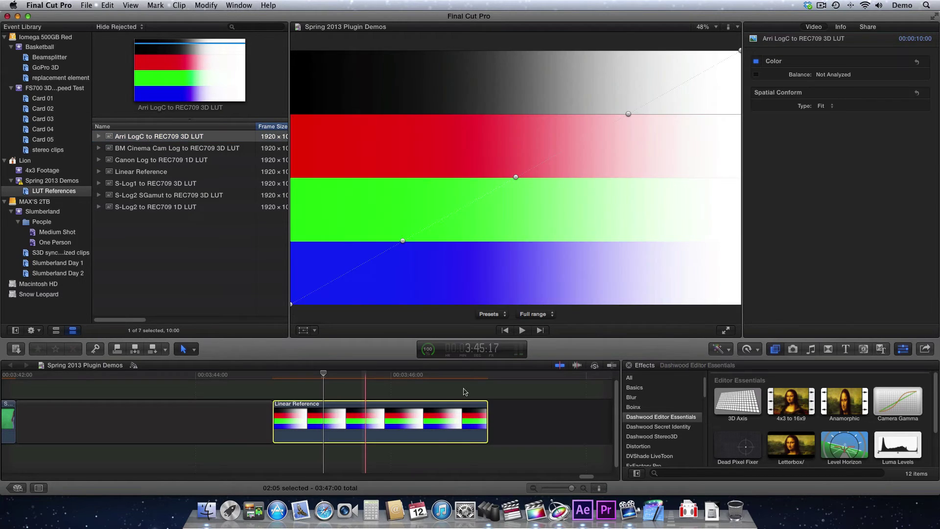
left_click(320, 387)
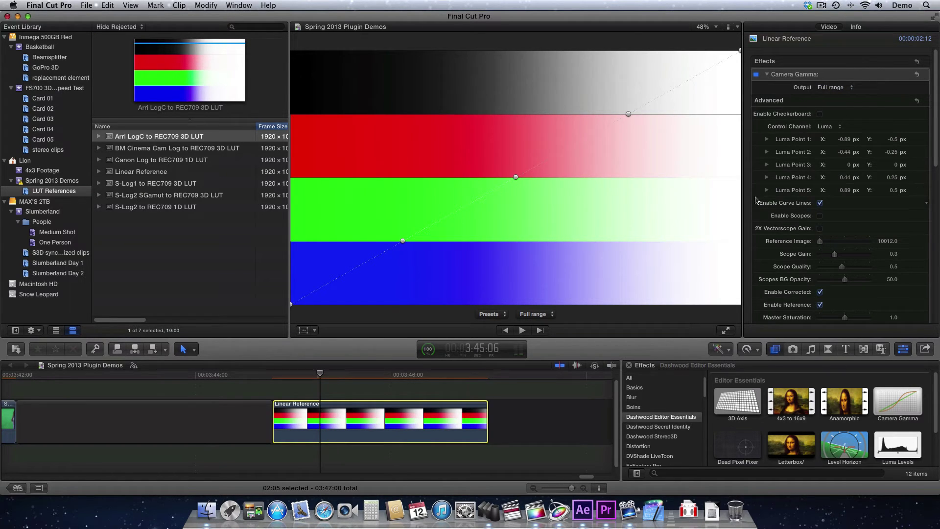
scroll(756, 200, "down", 5)
scroll(757, 201, "up", 3)
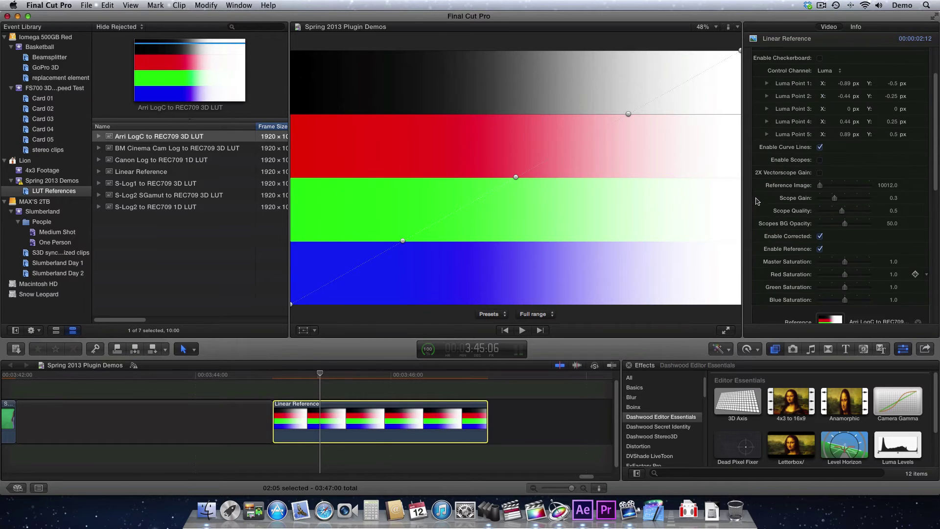
scroll(756, 201, "down", 3)
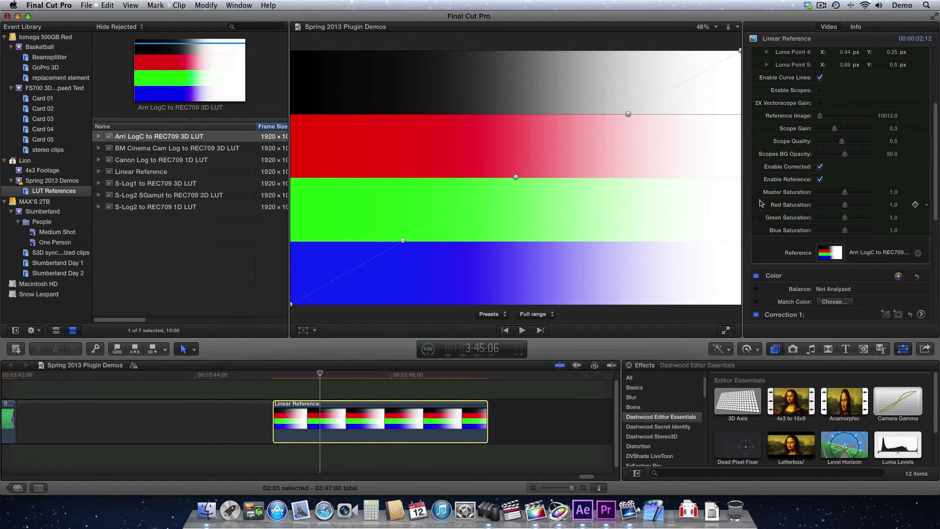
scroll(760, 202, "up", 3)
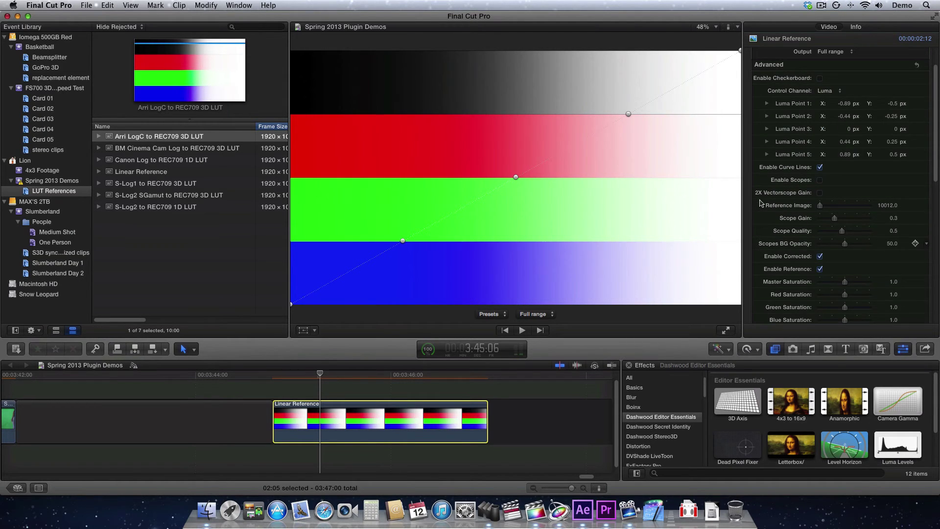
Step: Turn on Enable Checkerboard and compare the Arri LogC clip against the Linear Reference clip
left_click(820, 79)
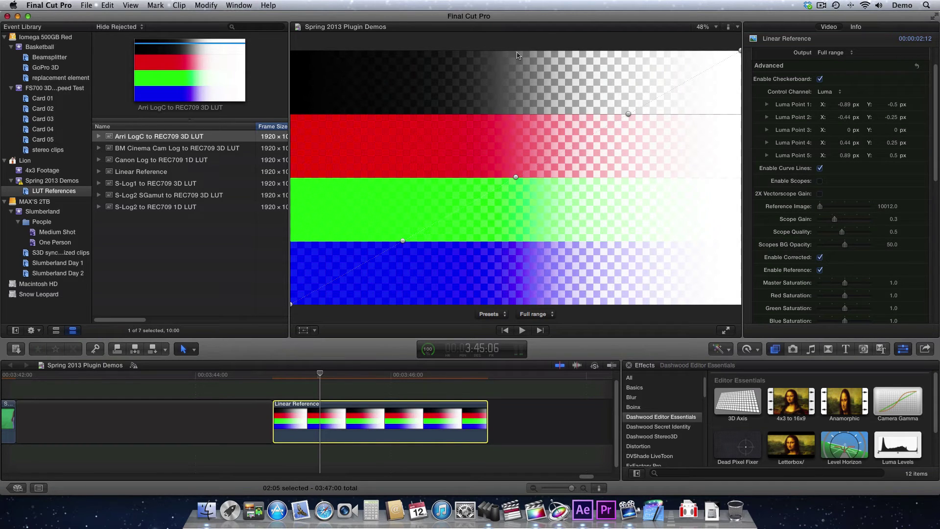
left_click(207, 77)
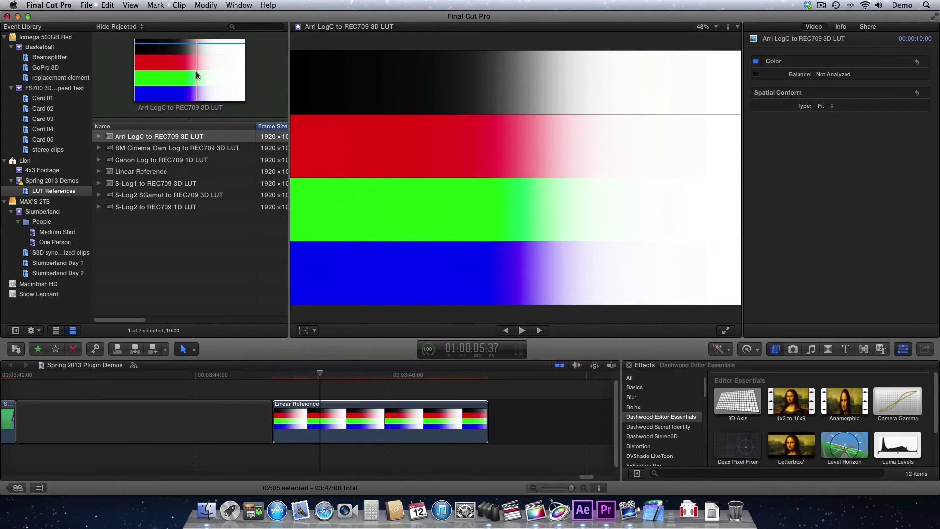
left_click(291, 416)
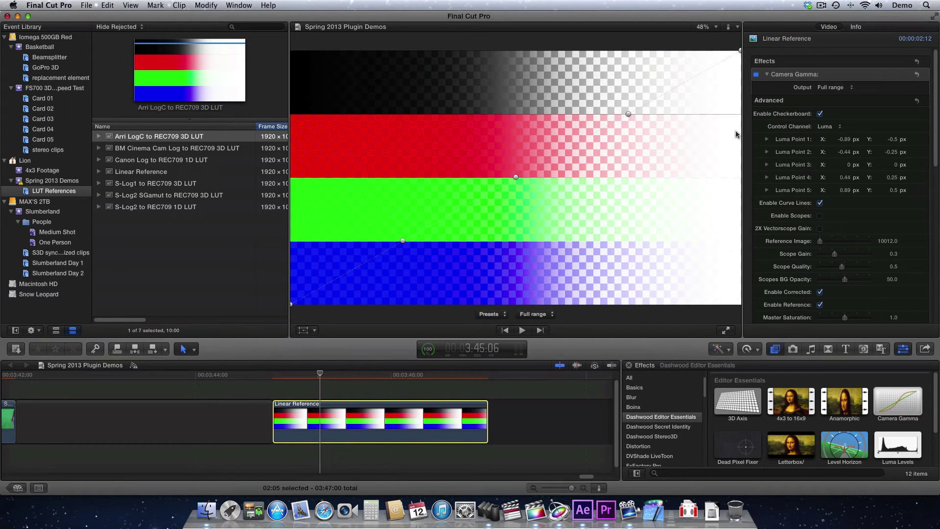
Step: Show video scopes beside the viewer and compare the Arri LogC waveform with Linear Reference
left_click(734, 27)
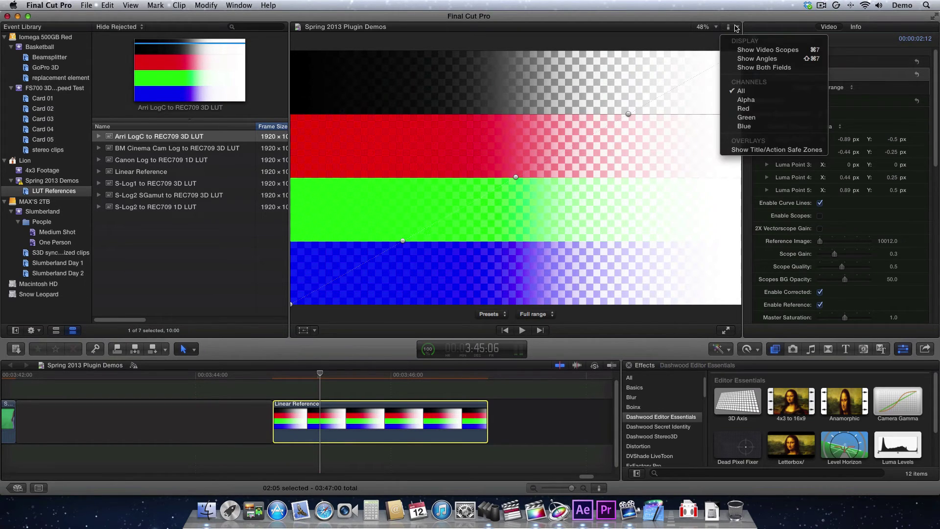
left_click(748, 51)
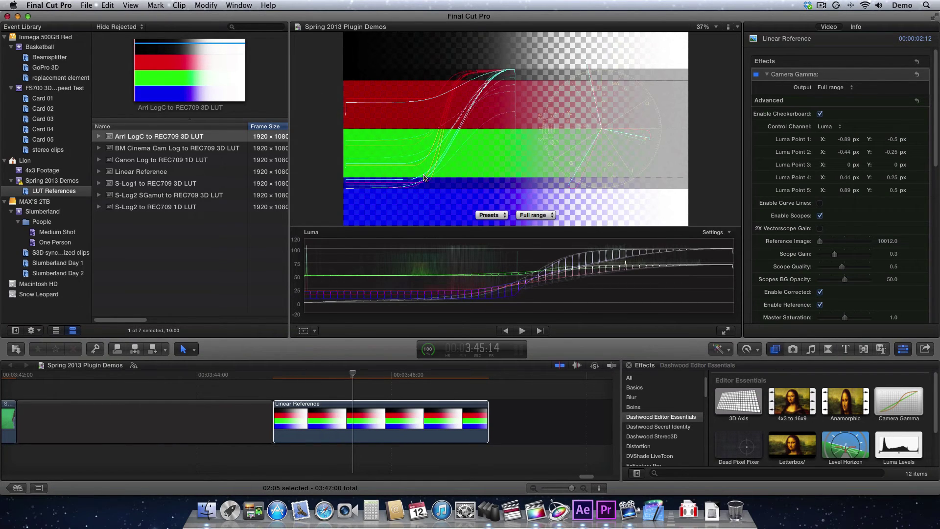
left_click(207, 82)
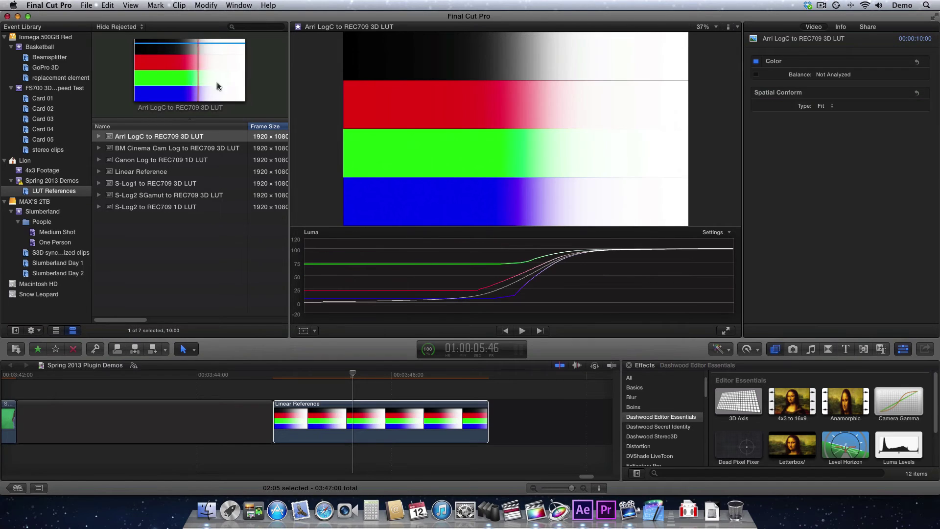
left_click(355, 422)
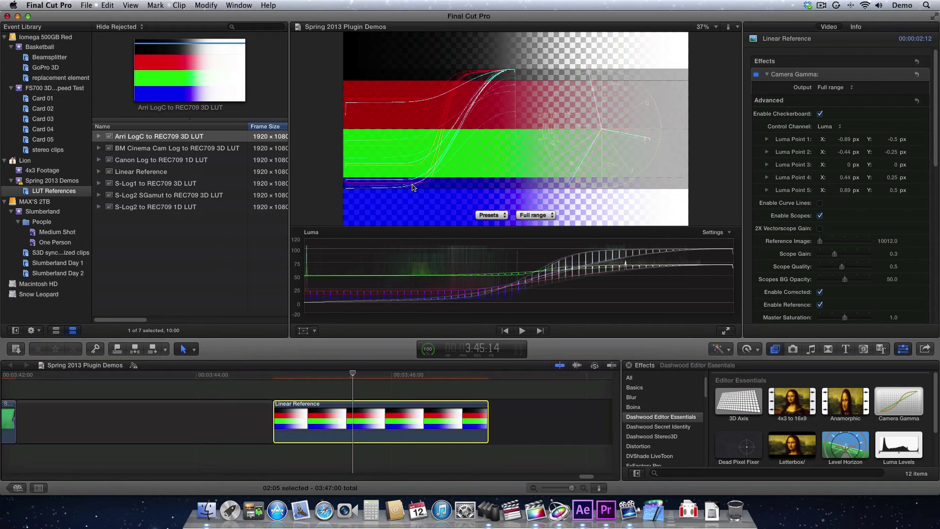
Step: With curve lines shown, drag Luma Points 2–5 until the curve overlays the Arri LogC reference
left_click(819, 203)
mouse_move(515, 130)
left_mouse_down()
mouse_move(504, 126)
mouse_move(513, 104)
mouse_move(519, 115)
left_mouse_up()
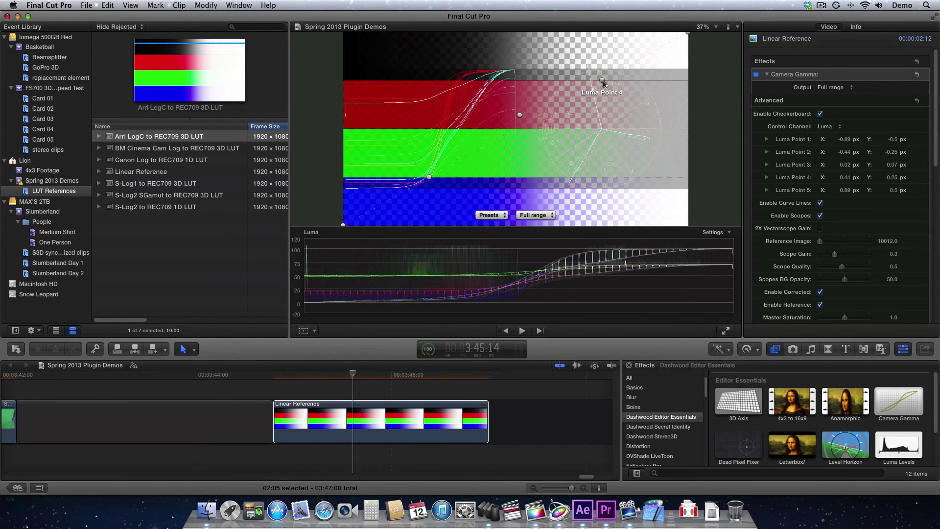
left_click_drag(602, 79, 549, 82)
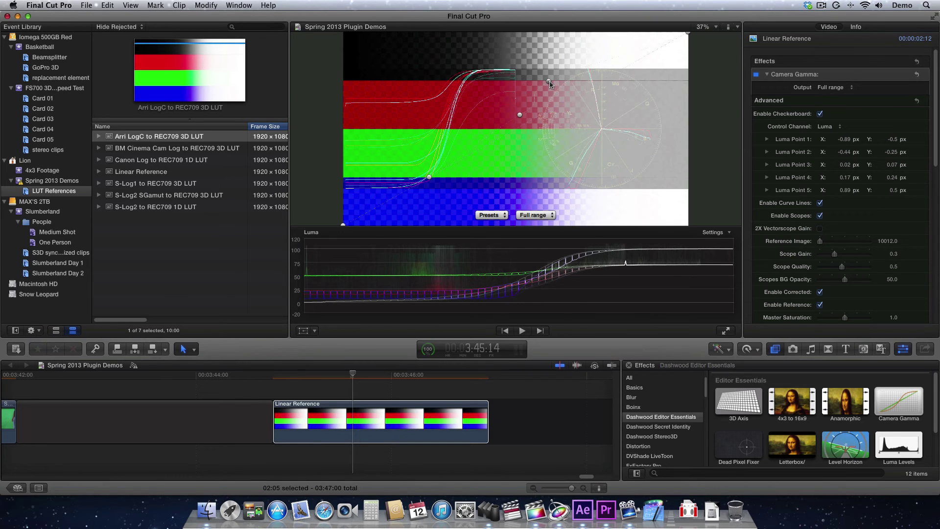
left_click_drag(688, 33, 659, 35)
left_click_drag(548, 80, 541, 83)
left_click_drag(519, 115, 518, 108)
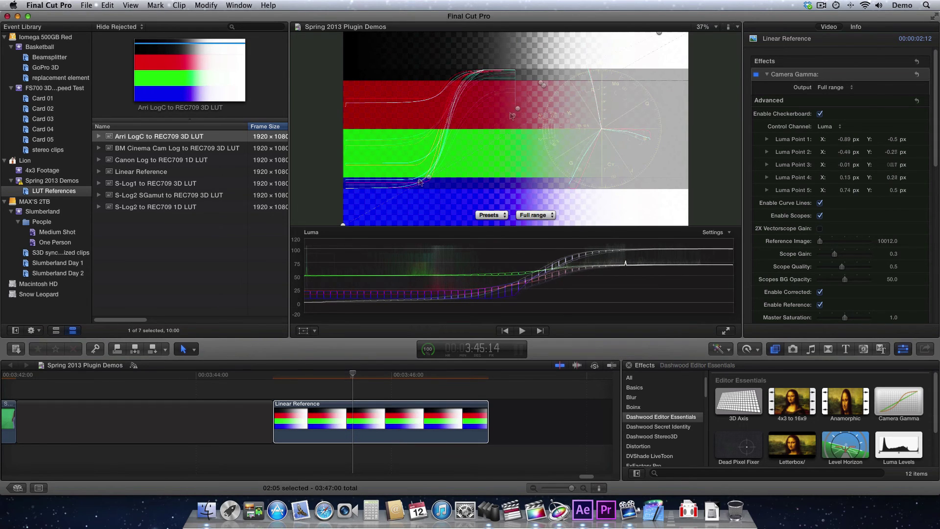
left_click_drag(429, 176, 419, 181)
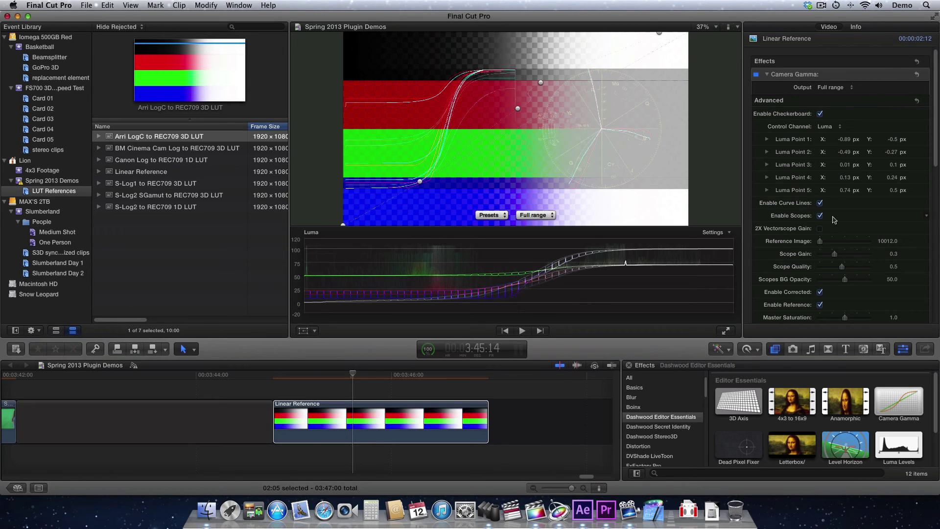
Step: Turn off Camera Gamma's checkerboard, scope overlay and curve lines
left_click(820, 114)
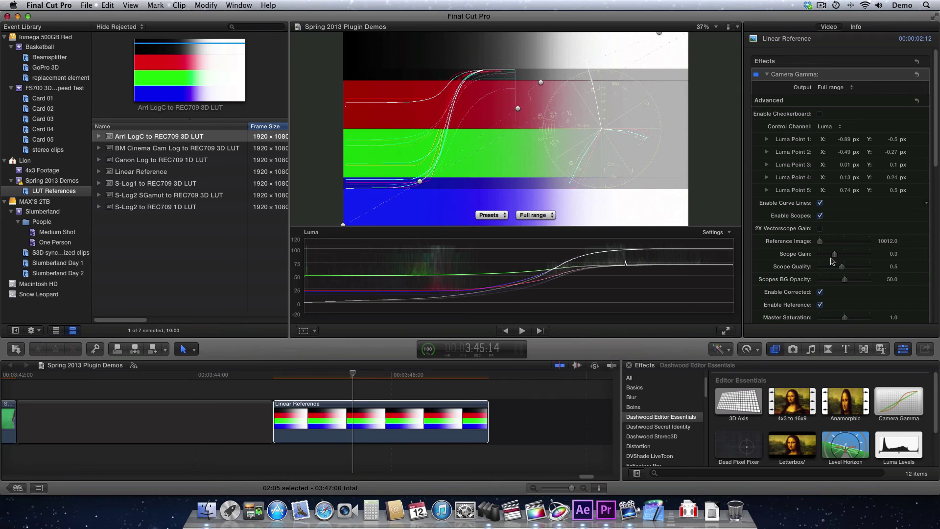
left_click(820, 216)
left_click(820, 203)
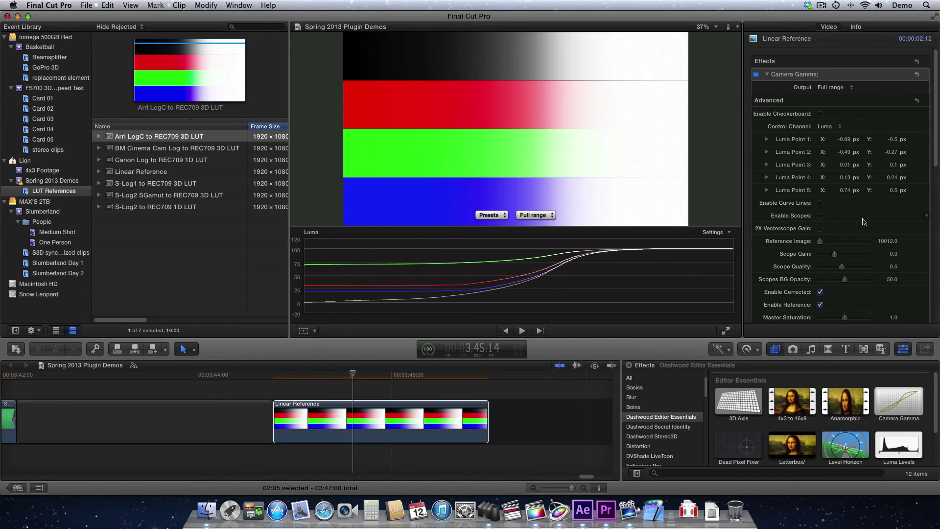
Step: Collapse the Advanced Camera Gamma settings and clear the Arri LogC reference image
scroll(908, 217, "down", 1)
scroll(910, 218, "up", 1)
mouse_move(857, 107)
left_click(902, 101)
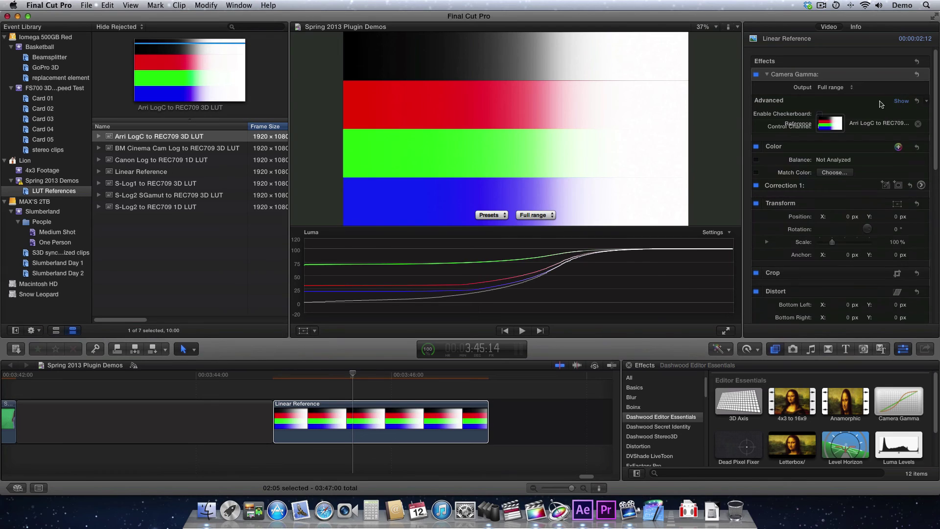
left_click(918, 123)
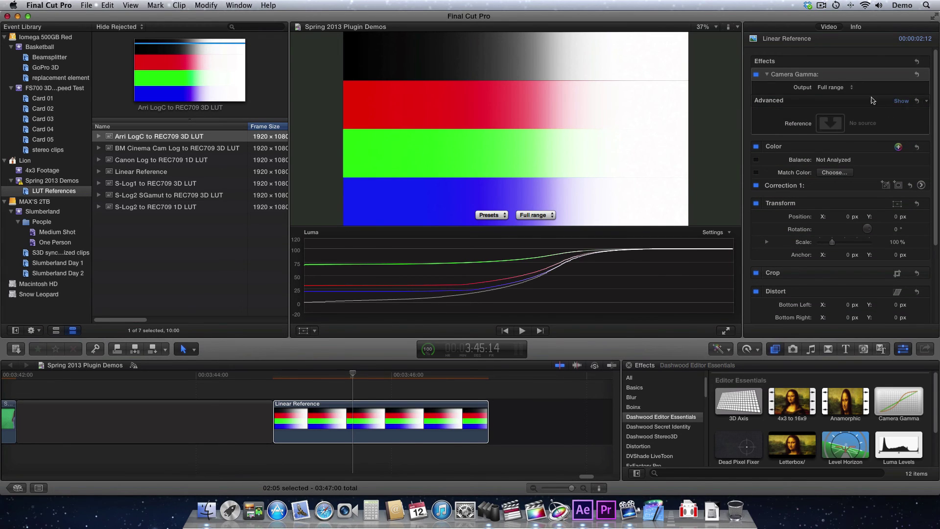
Step: Save the Camera Gamma settings as preset 'LOG Favorite' and verify it in the Presets list
left_click(490, 215)
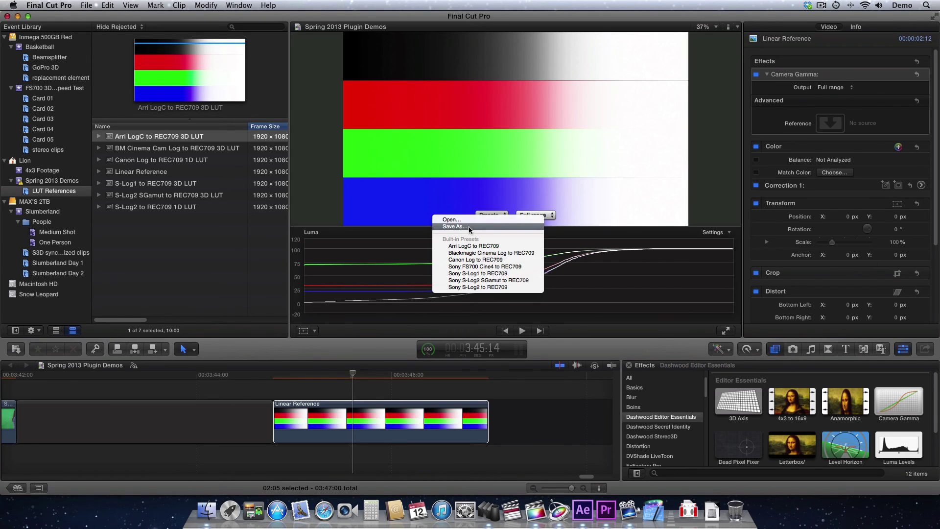
left_click(468, 226)
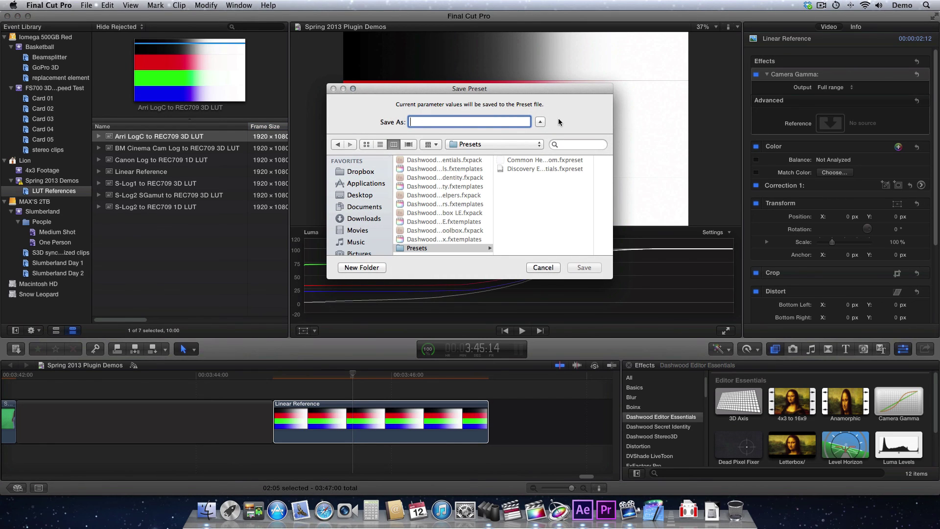
type("LOG Favorite")
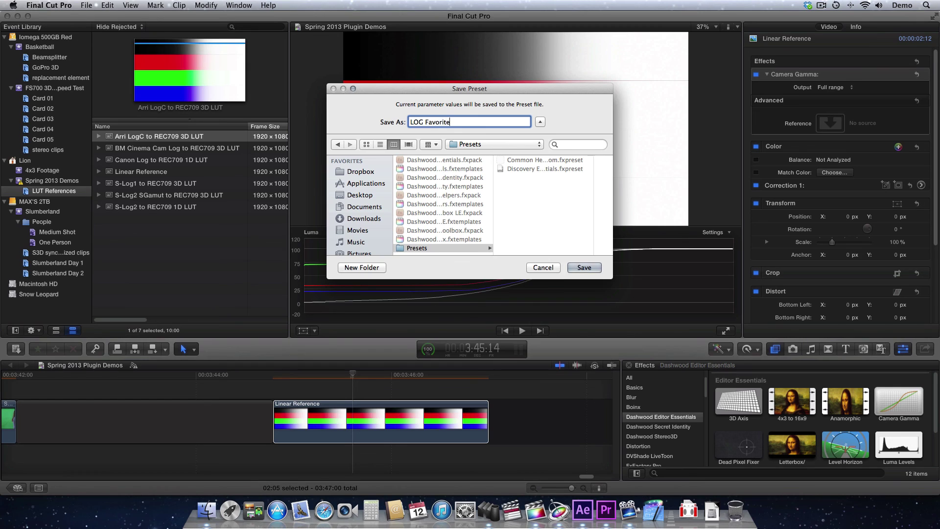
key("Return")
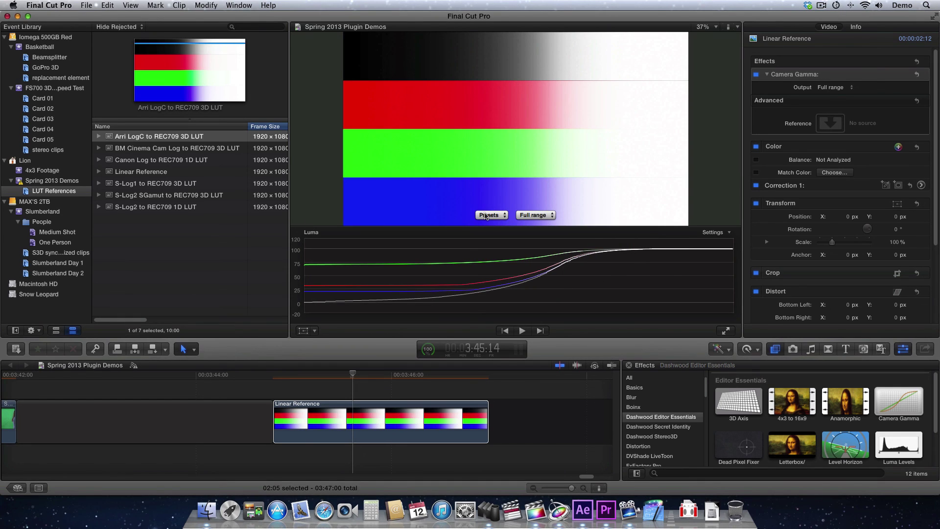
left_click(489, 214)
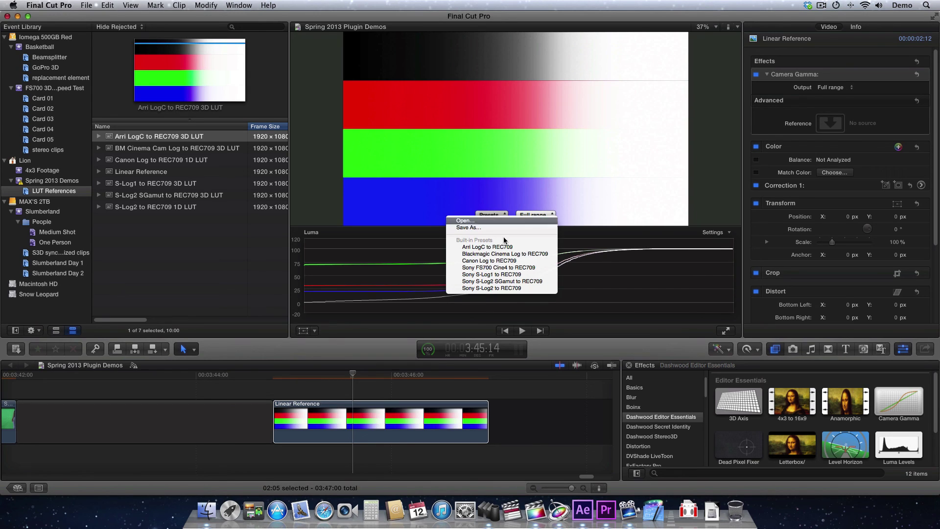
left_click(479, 198)
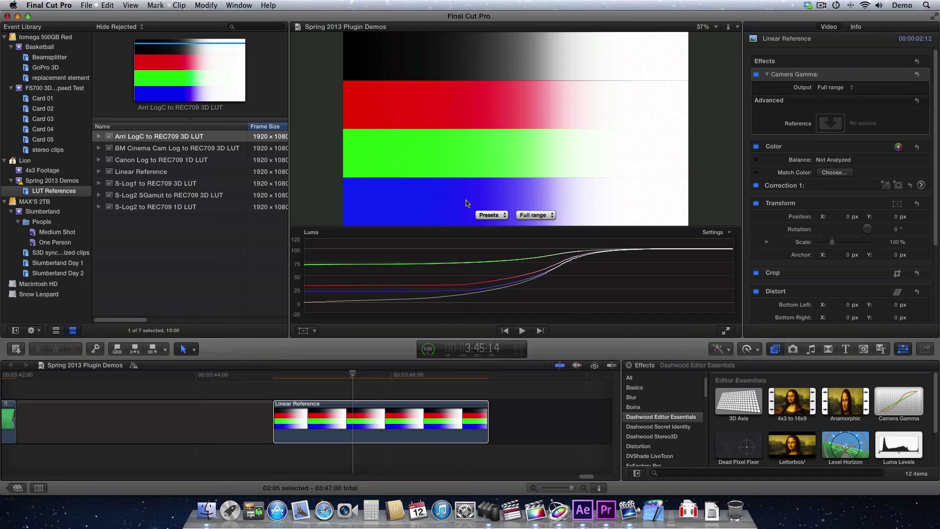